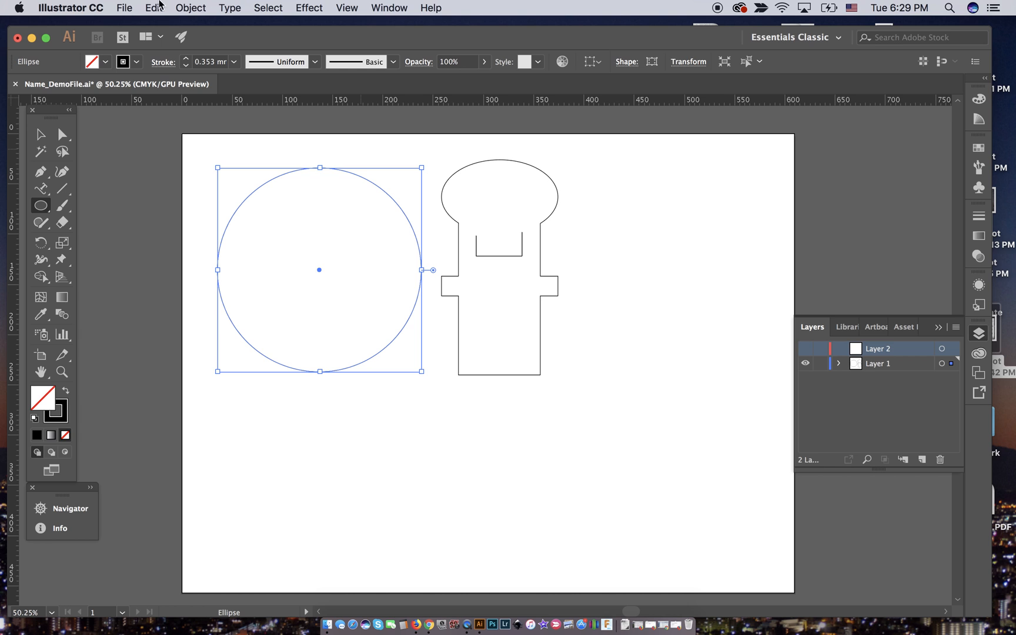
Move Tree 1.jpg to a clear area of the desktop and return to the Illustrator document
{"action": "key", "text": "F11"}
{"action": "left_click_drag", "start_coordinate": [712, 438], "coordinate": [580, 200]}
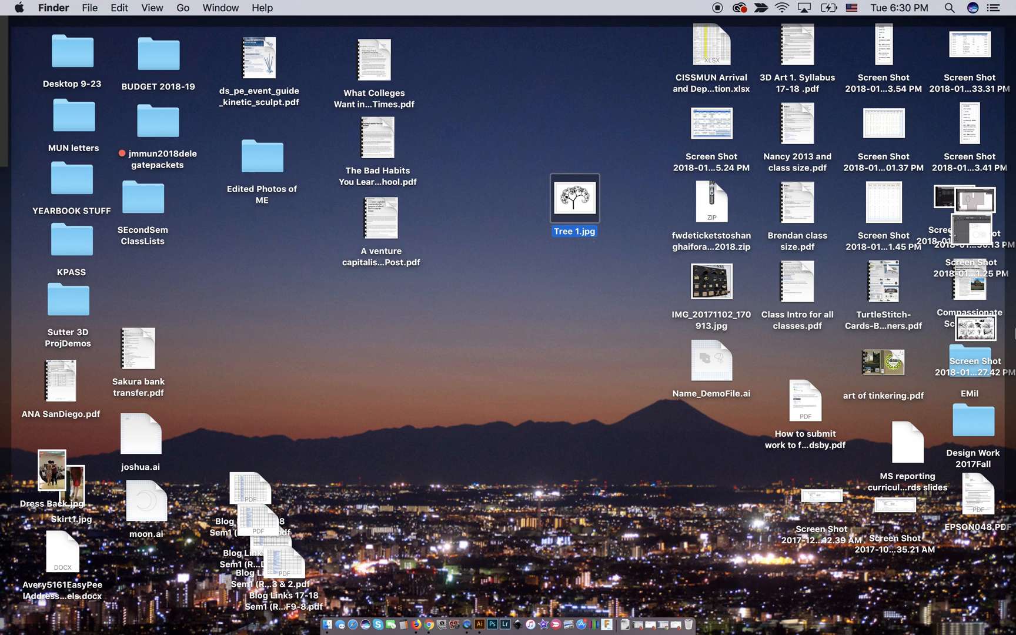
{"action": "key", "text": "F11"}
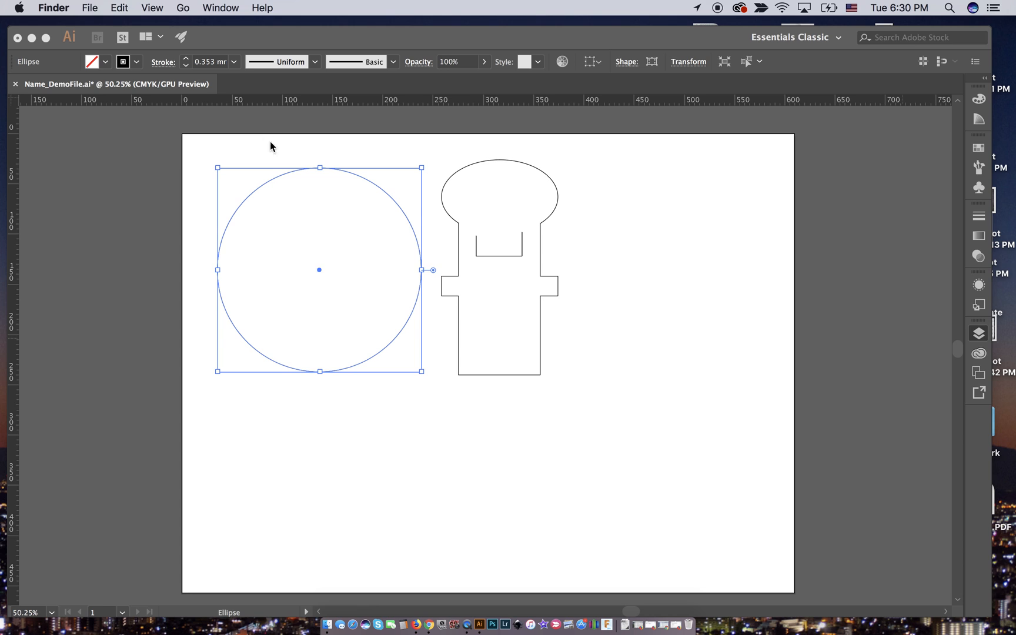
{"action": "left_click", "coordinate": [108, 191]}
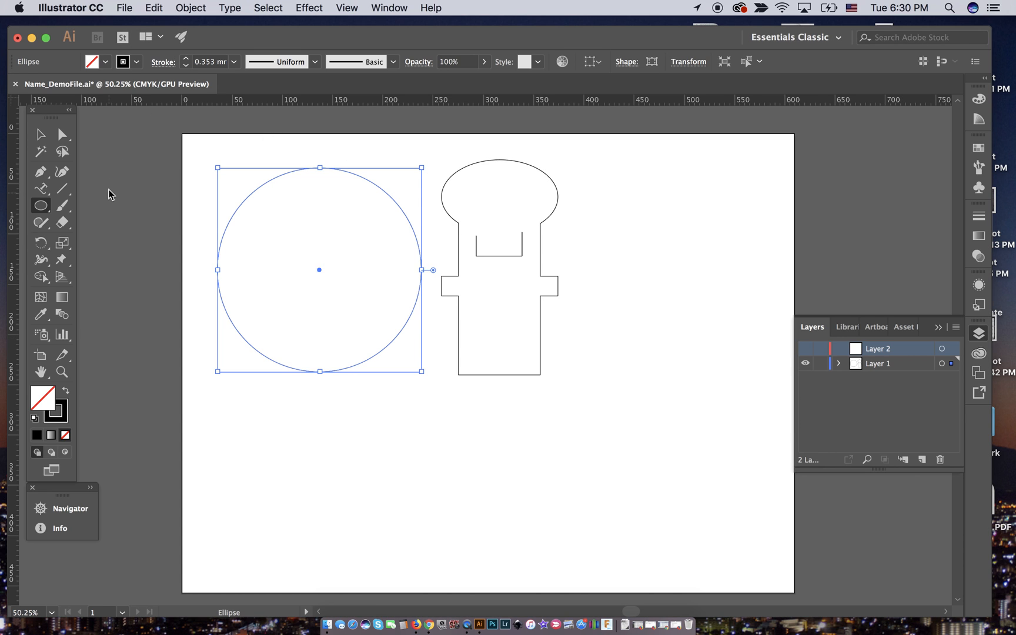
{"action": "left_click", "coordinate": [124, 7]}
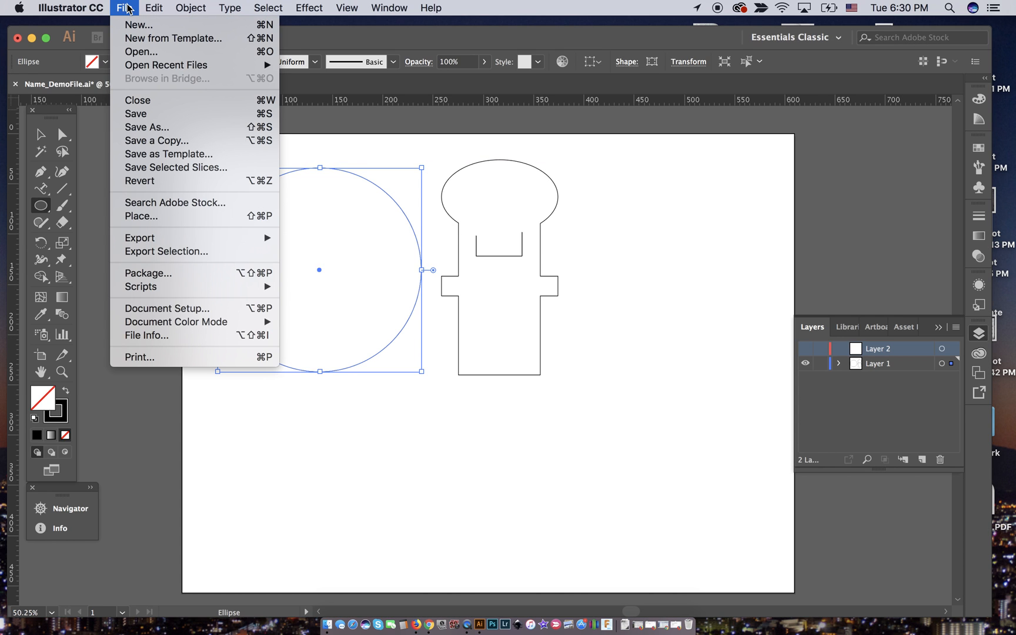
{"action": "left_click", "coordinate": [152, 217]}
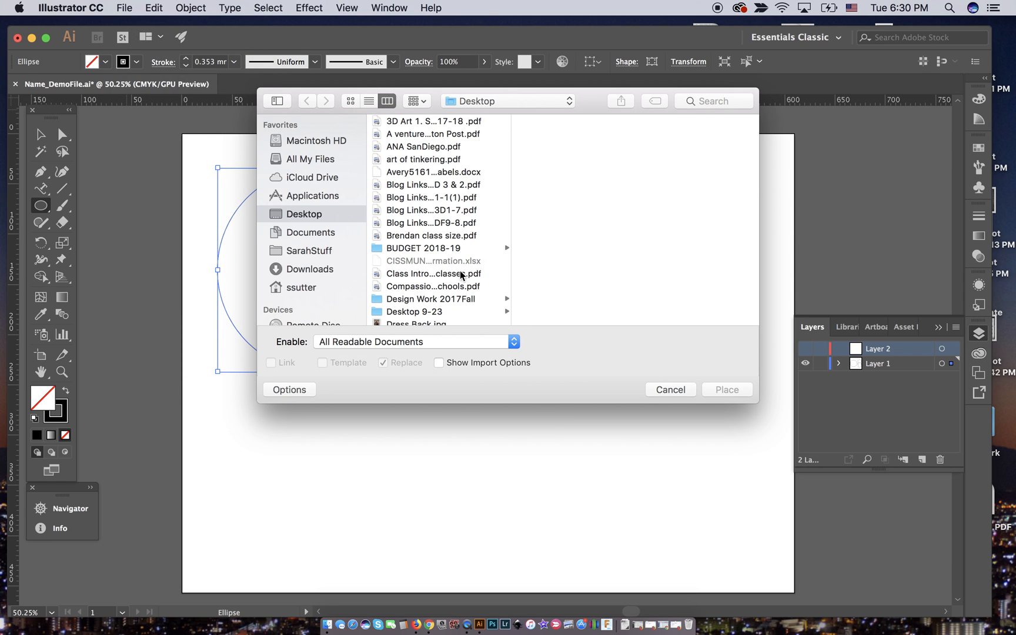
{"action": "scroll", "coordinate": [436, 272], "scroll_direction": "down", "scroll_amount": 10}
{"action": "scroll", "coordinate": [435, 272], "scroll_direction": "down", "scroll_amount": 5}
{"action": "left_click", "coordinate": [418, 341]}
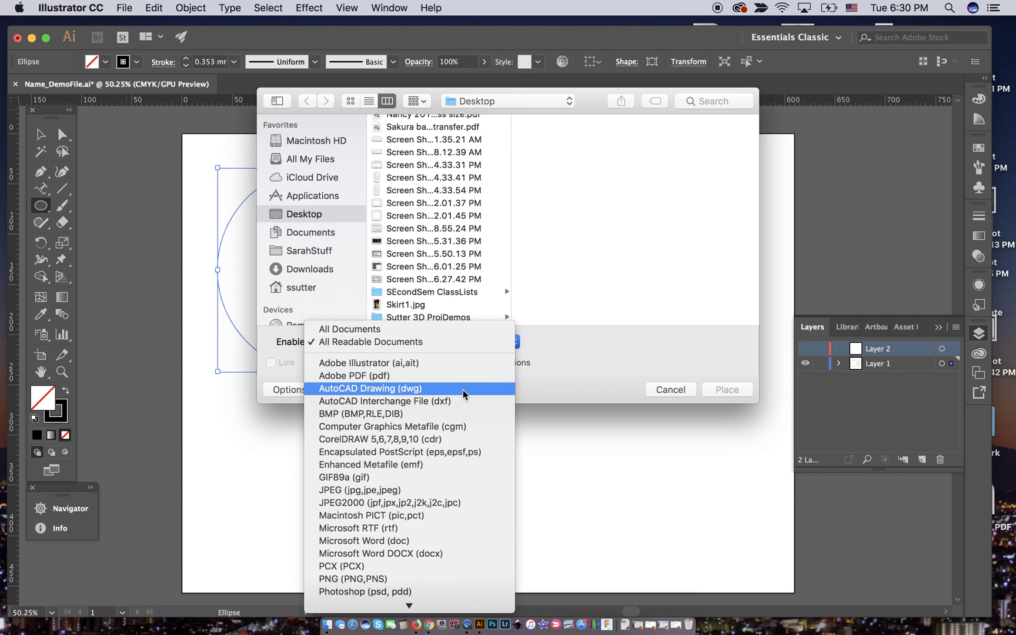
{"action": "left_click", "coordinate": [438, 492]}
{"action": "scroll", "coordinate": [489, 256], "scroll_direction": "up", "scroll_amount": 10}
{"action": "scroll", "coordinate": [489, 256], "scroll_direction": "up", "scroll_amount": 8}
{"action": "scroll", "coordinate": [490, 256], "scroll_direction": "up", "scroll_amount": 3}
{"action": "scroll", "coordinate": [490, 257], "scroll_direction": "down", "scroll_amount": 6}
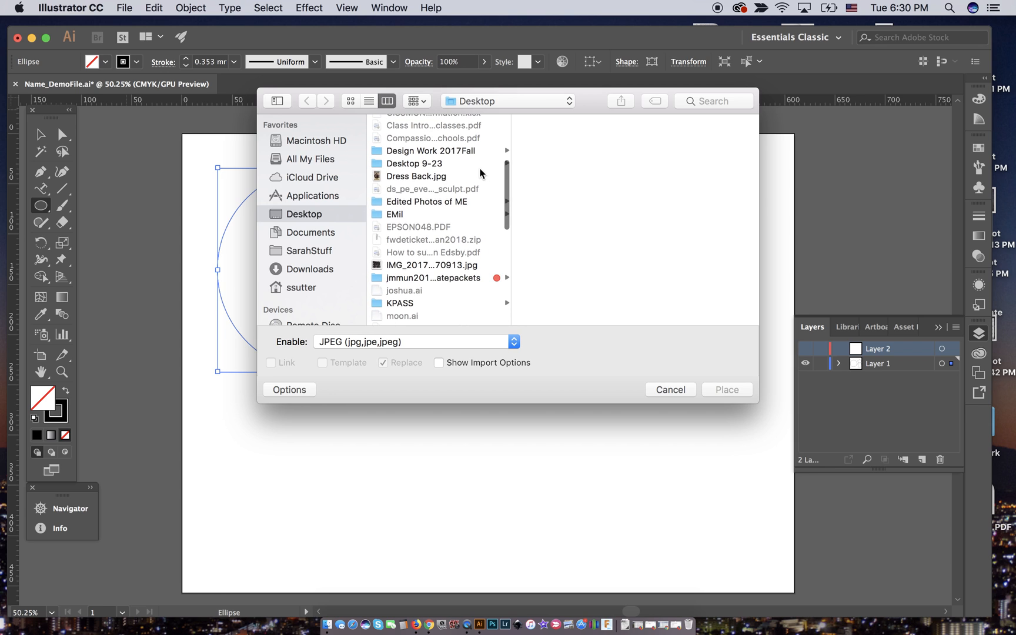
{"action": "left_click", "coordinate": [465, 265]}
{"action": "scroll", "coordinate": [465, 265], "scroll_direction": "down", "scroll_amount": 8}
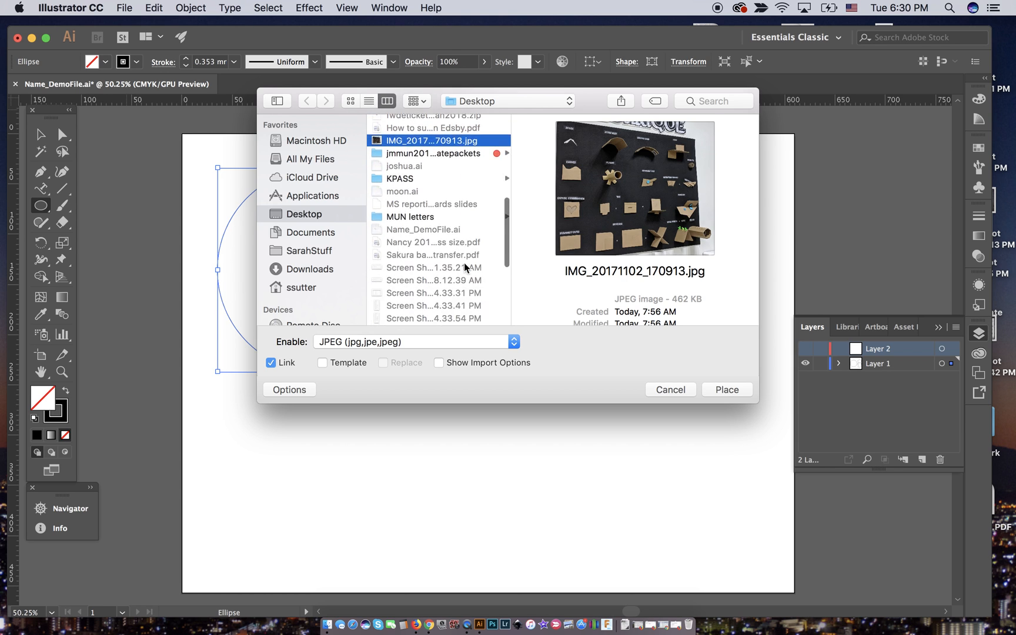
{"action": "scroll", "coordinate": [465, 265], "scroll_direction": "down", "scroll_amount": 5}
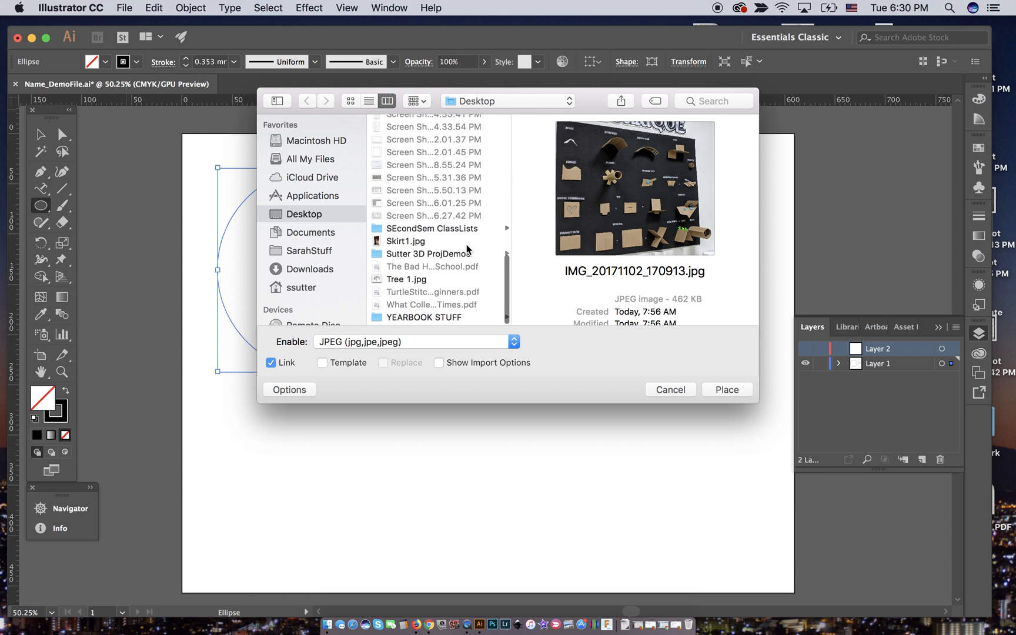
{"action": "left_click", "coordinate": [670, 390]}
Place Tree 1.jpg from the Desktop as a linked image, sized to span most of the large circle
{"action": "mouse_move", "coordinate": [1015, 634]}
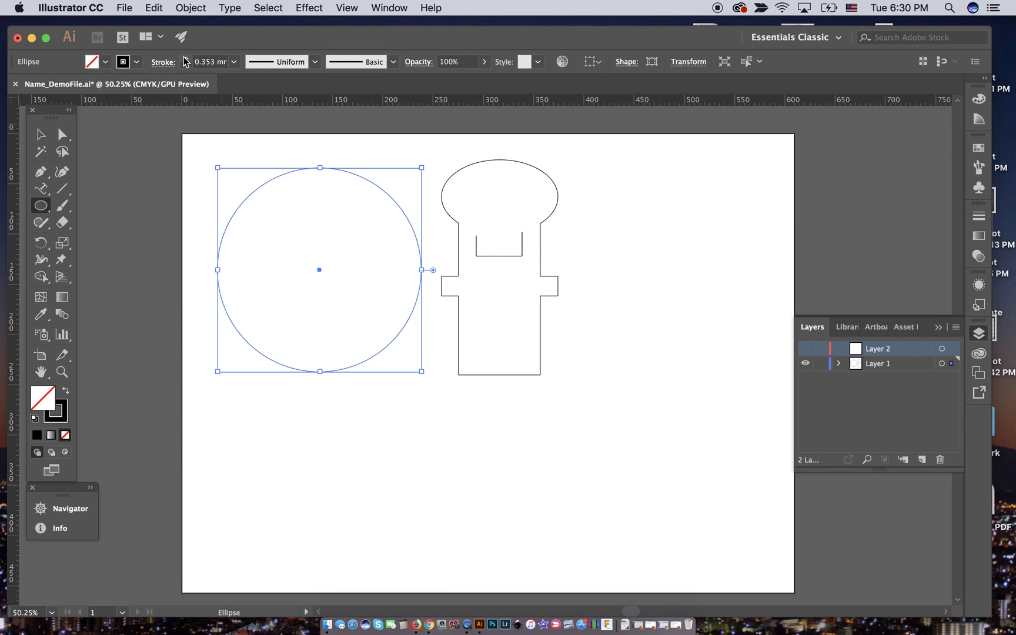
{"action": "left_click", "coordinate": [124, 8]}
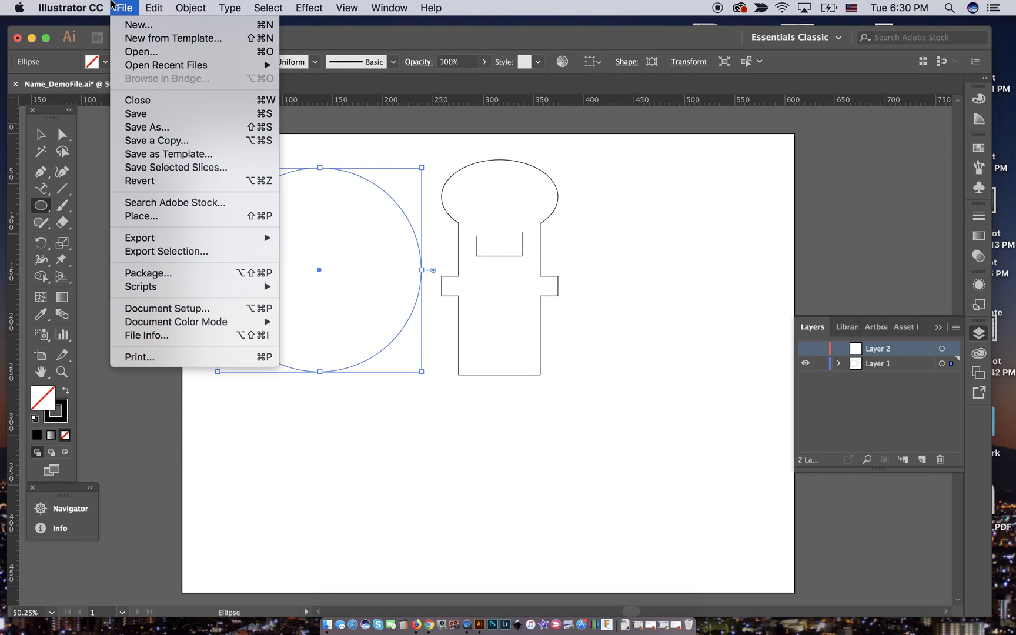
{"action": "left_click", "coordinate": [142, 216]}
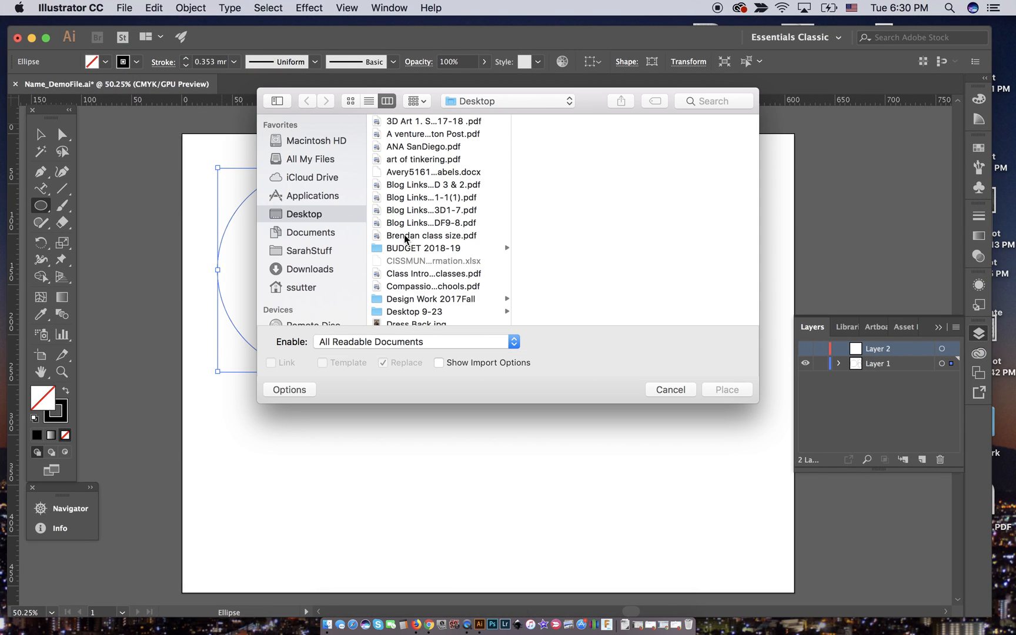
{"action": "scroll", "coordinate": [429, 258], "scroll_direction": "down", "scroll_amount": 20}
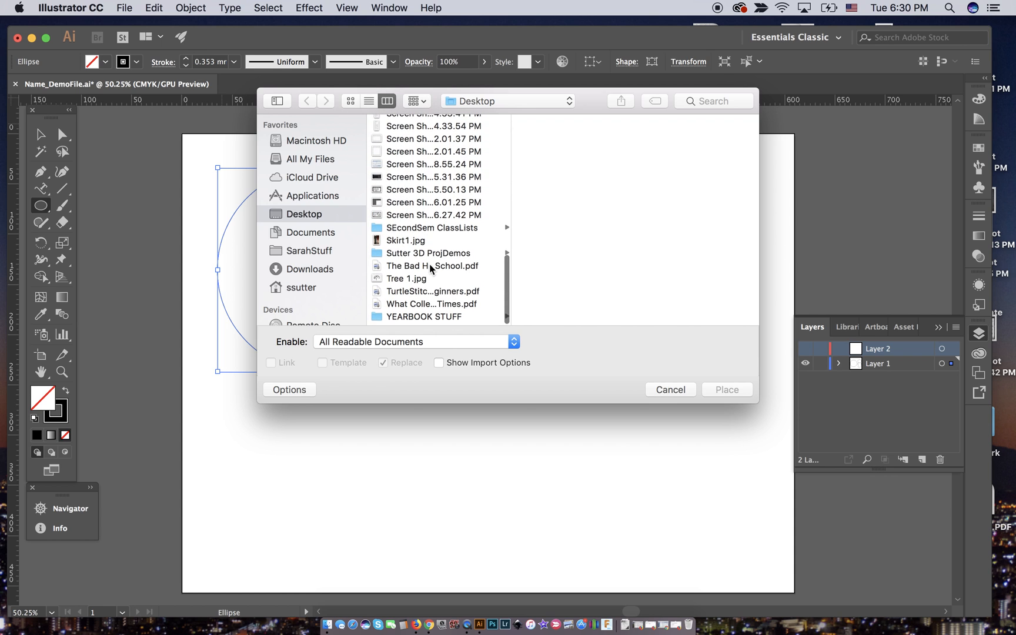
{"action": "left_click", "coordinate": [424, 281]}
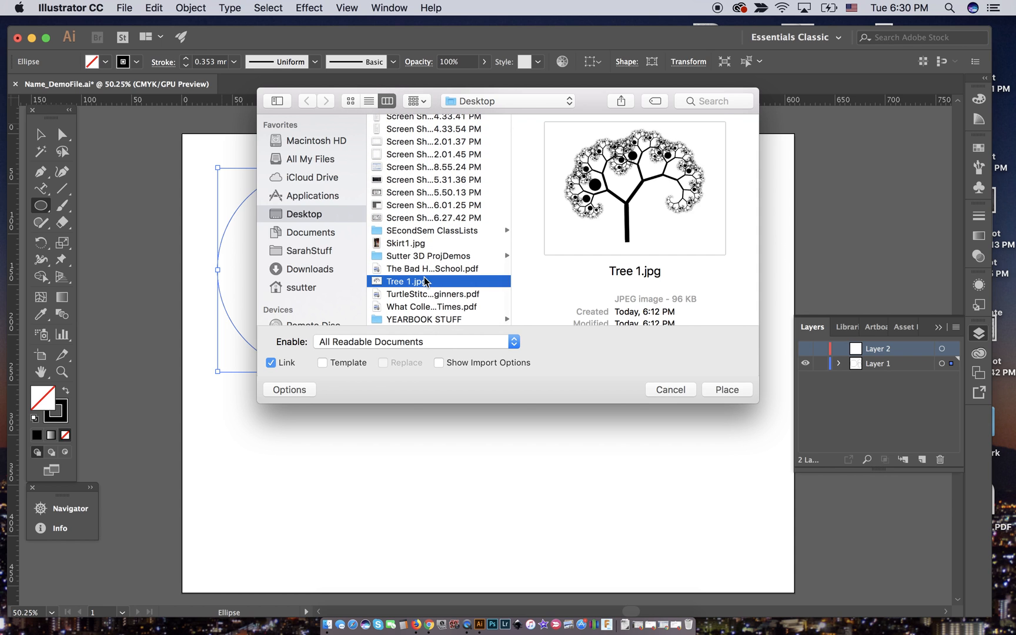
{"action": "left_click", "coordinate": [721, 389]}
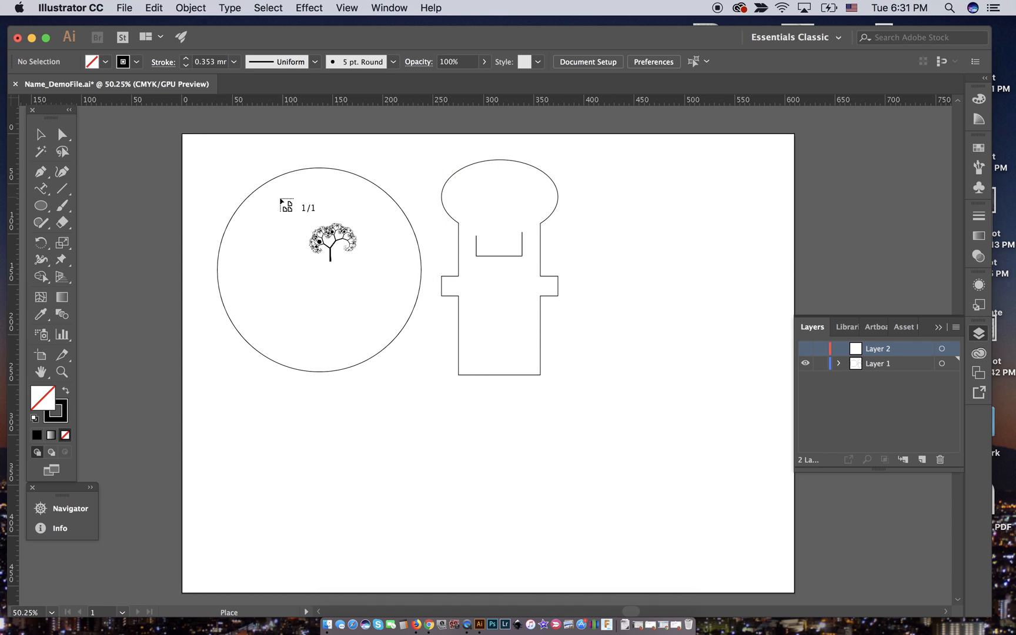
{"action": "left_click_drag", "start_coordinate": [256, 189], "coordinate": [434, 406]}
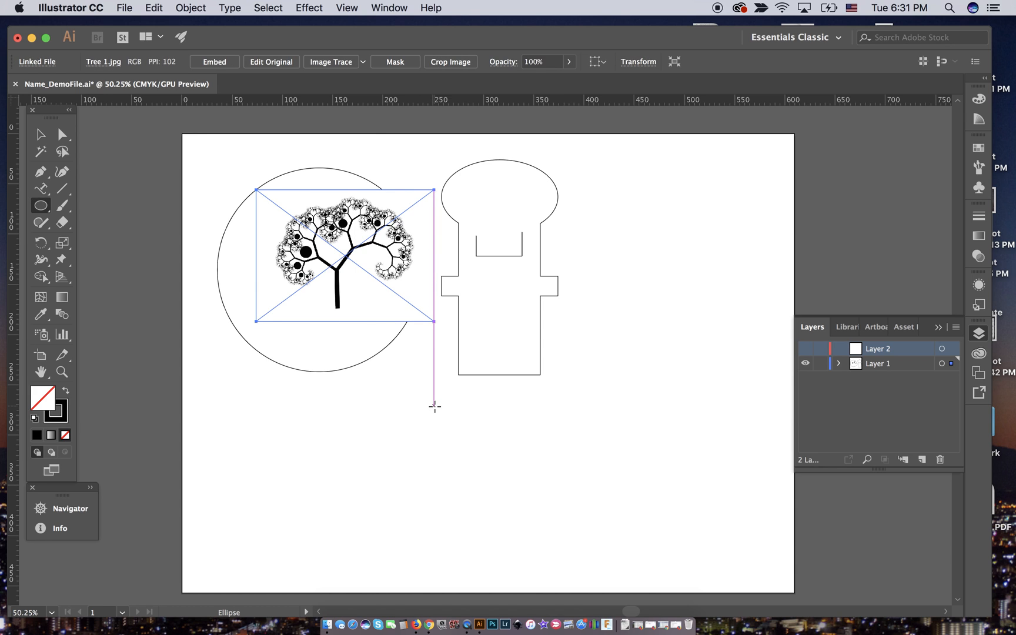
Centre the placed tree image inside the circle and send it to the back so the outline lies over it
{"action": "left_click", "coordinate": [41, 135]}
{"action": "left_click_drag", "start_coordinate": [334, 229], "coordinate": [306, 244]}
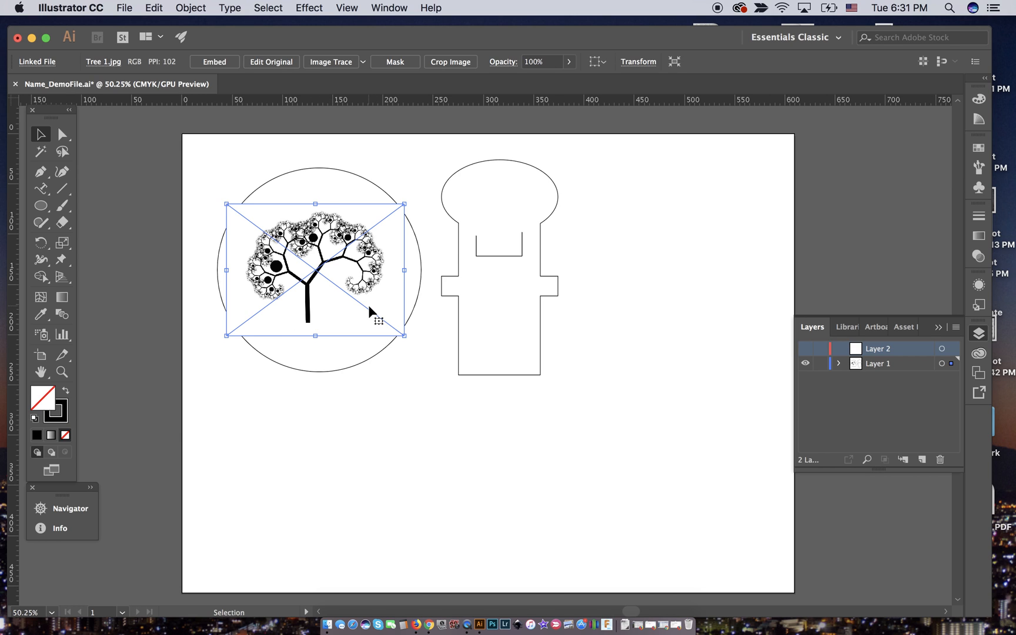
{"action": "left_click", "coordinate": [198, 10]}
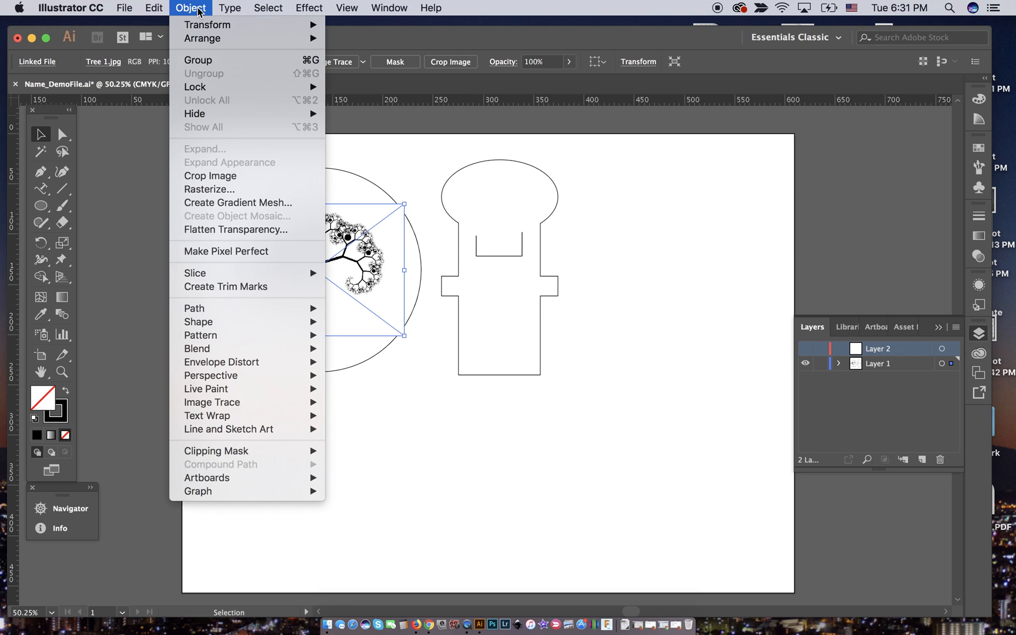
{"action": "mouse_move", "coordinate": [210, 41]}
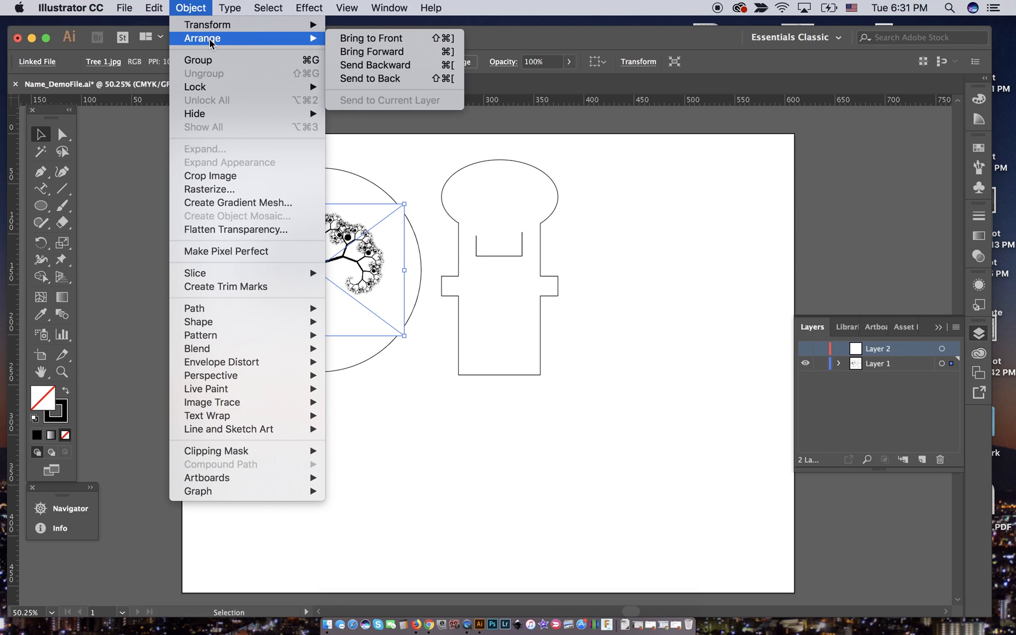
{"action": "left_click", "coordinate": [355, 79]}
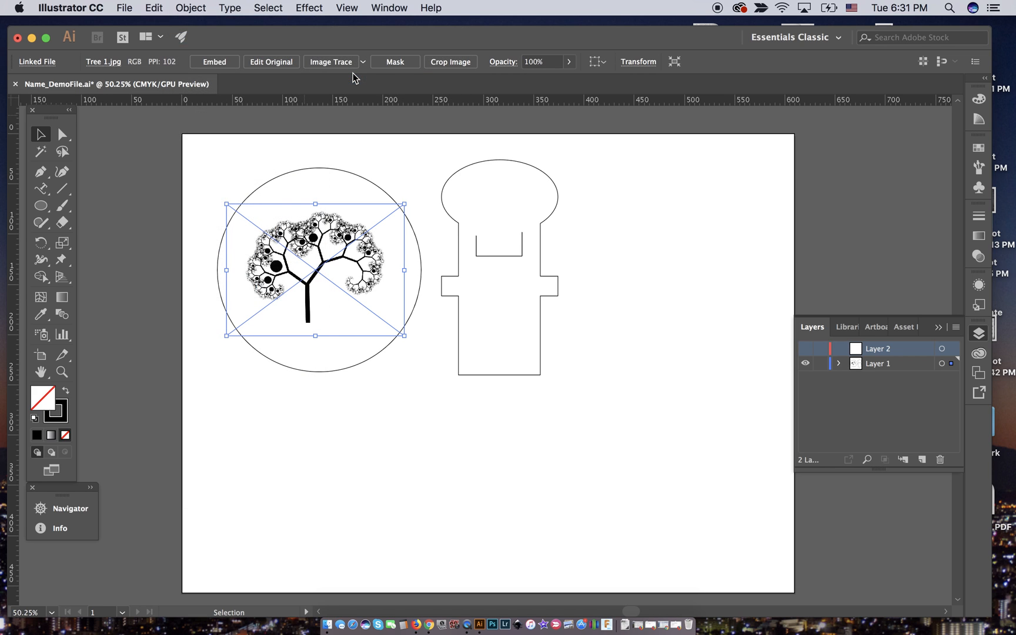
{"action": "left_click", "coordinate": [366, 419]}
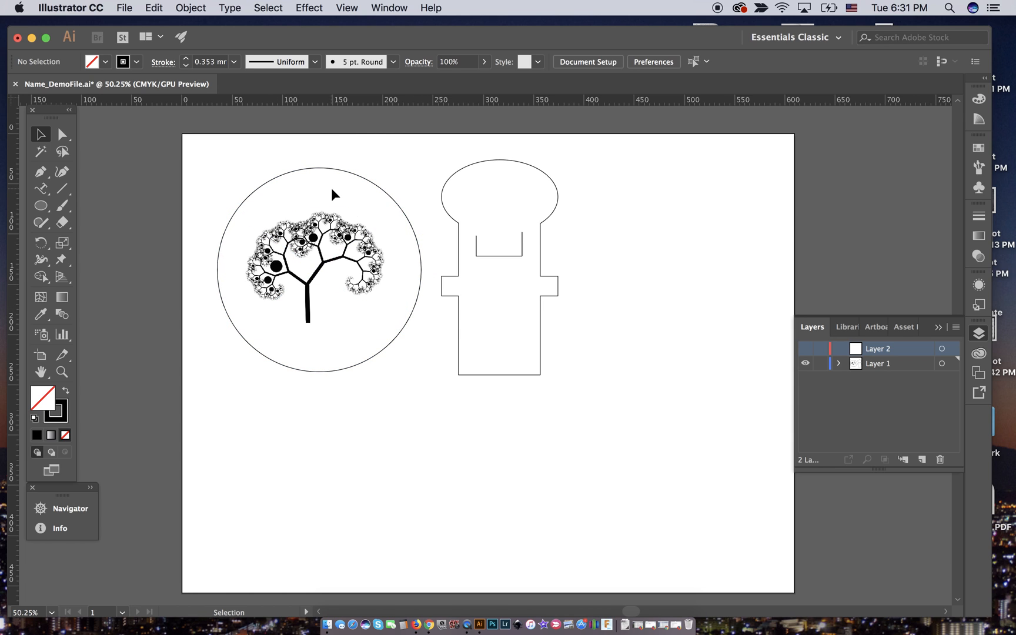
Try to stretch the tree image tall and narrow without keeping its proportions, and undo the distortion
{"action": "left_click", "coordinate": [316, 245]}
{"action": "left_click_drag", "start_coordinate": [404, 335], "coordinate": [367, 483]}
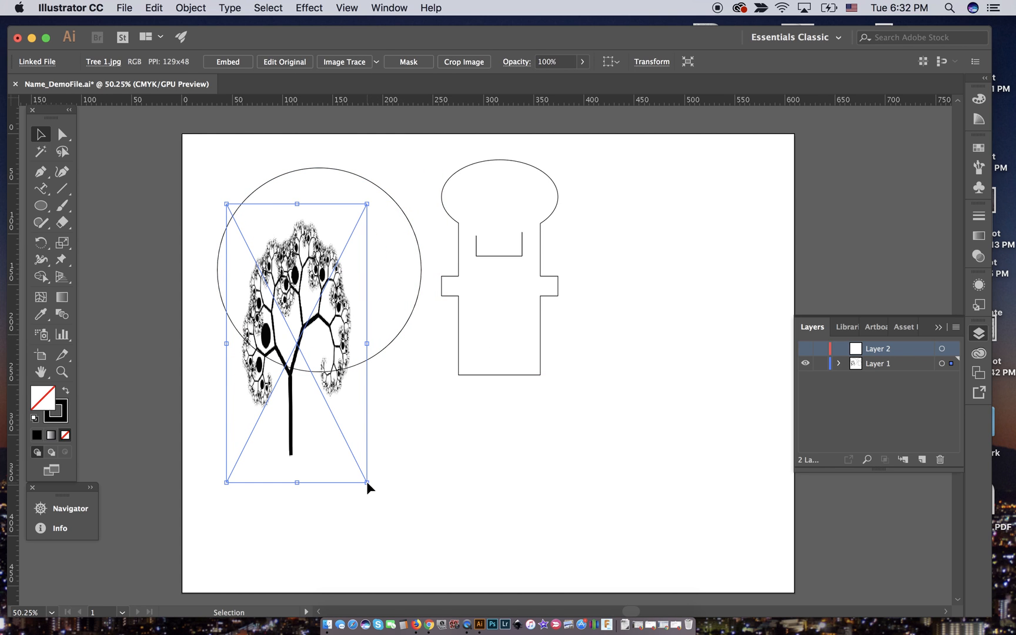
{"action": "key", "text": "super+z"}
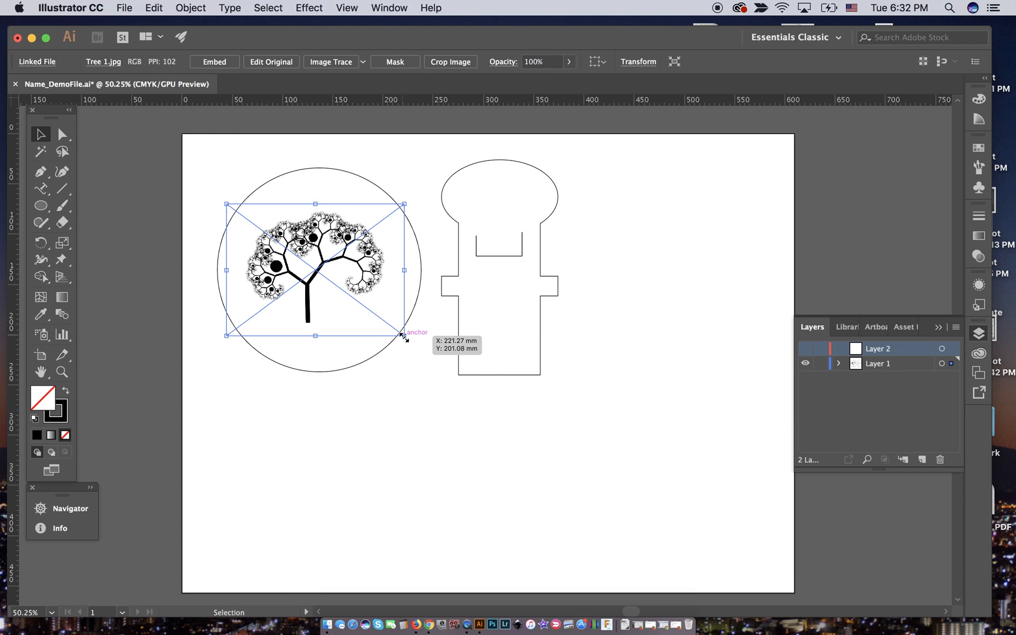
Enlarge the tree image proportionally and stretch its height upward and downward to fill more of the circle
{"action": "left_click_drag", "start_coordinate": [402, 336], "coordinate": [415, 353]}
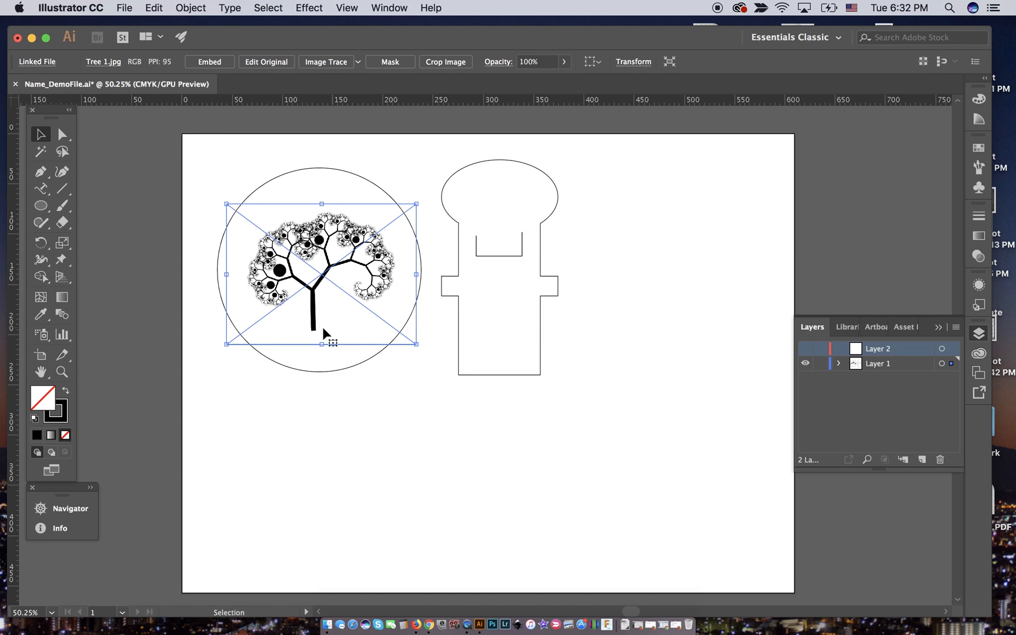
{"action": "left_click_drag", "start_coordinate": [321, 344], "coordinate": [321, 362]}
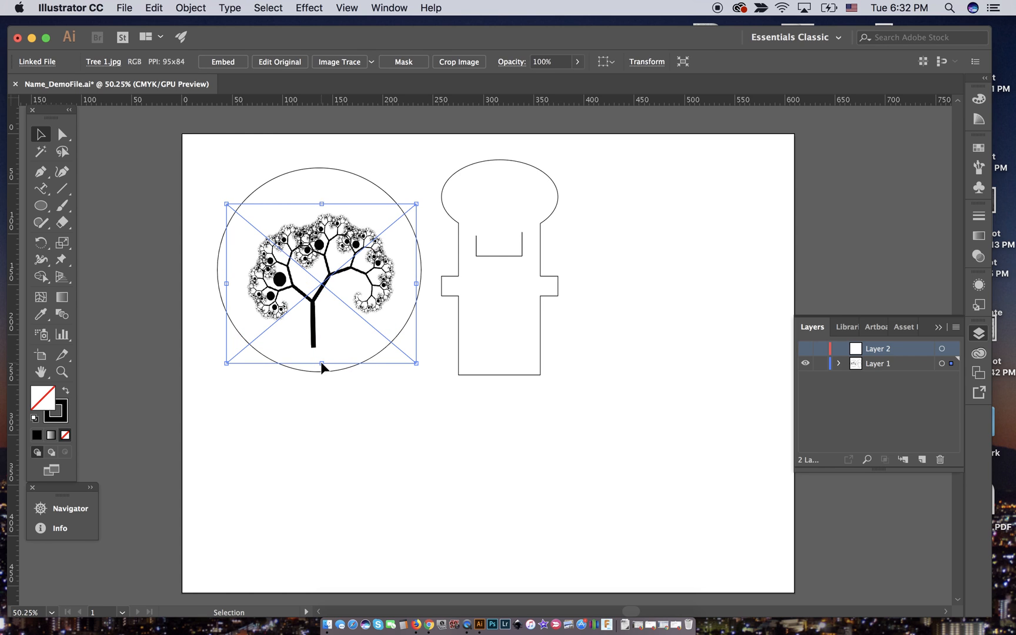
{"action": "left_click_drag", "start_coordinate": [320, 202], "coordinate": [347, 213]}
{"action": "left_click", "coordinate": [431, 460]}
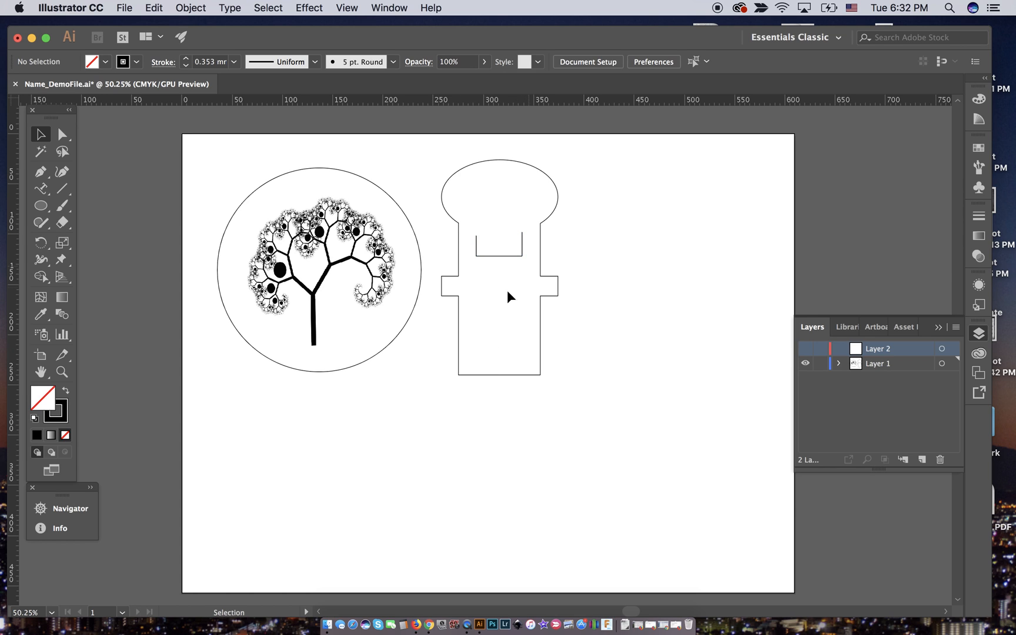
Place a second, small linked copy of Tree 1.jpg inside the rounded head of the neighbouring shape
{"action": "left_click", "coordinate": [128, 6]}
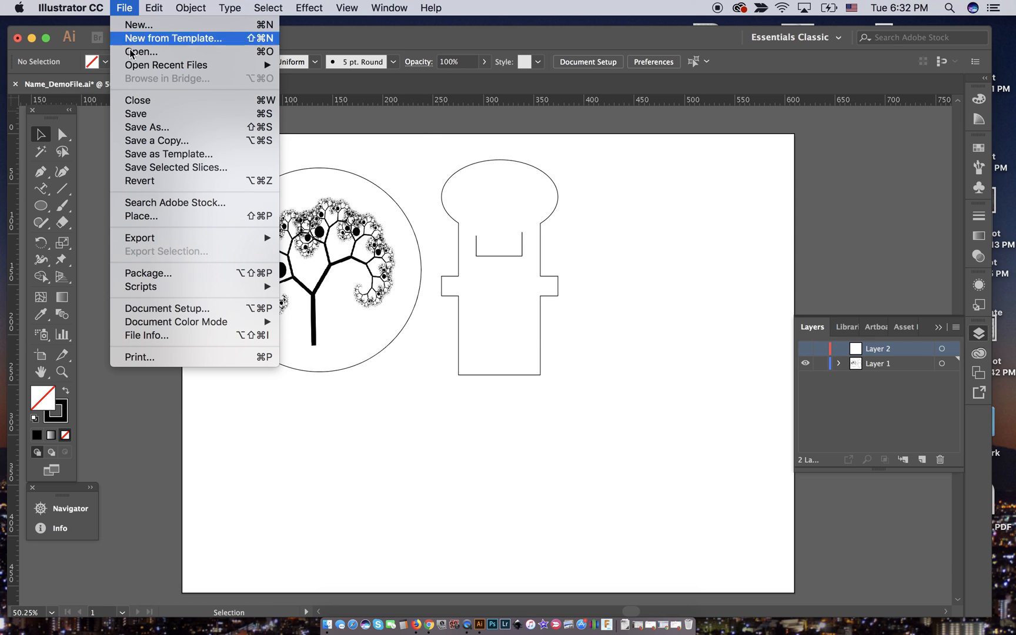
{"action": "left_click", "coordinate": [149, 222]}
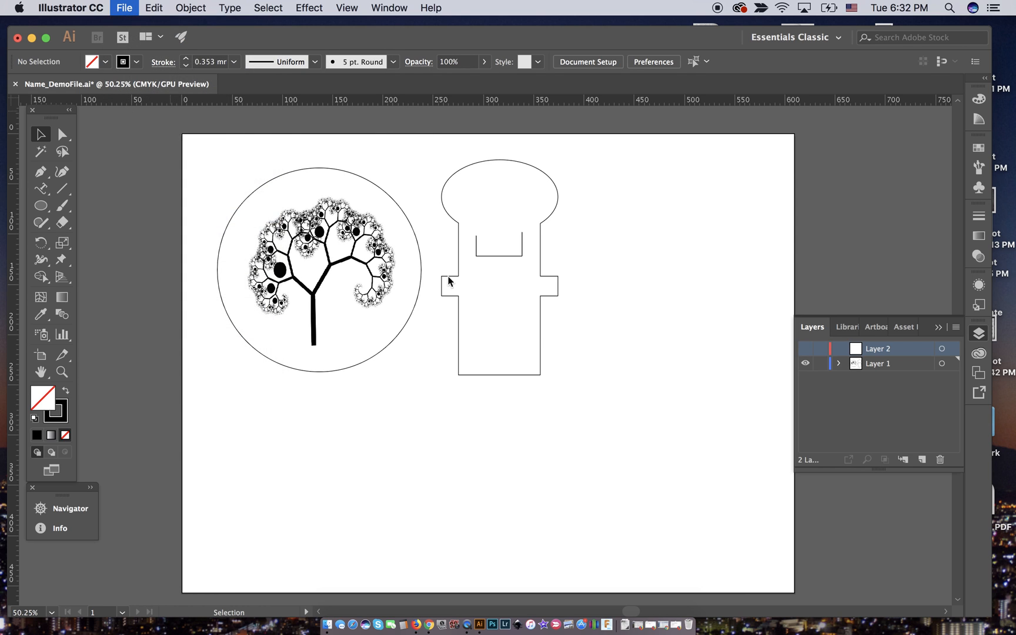
{"action": "scroll", "coordinate": [461, 291], "scroll_direction": "down", "scroll_amount": 2}
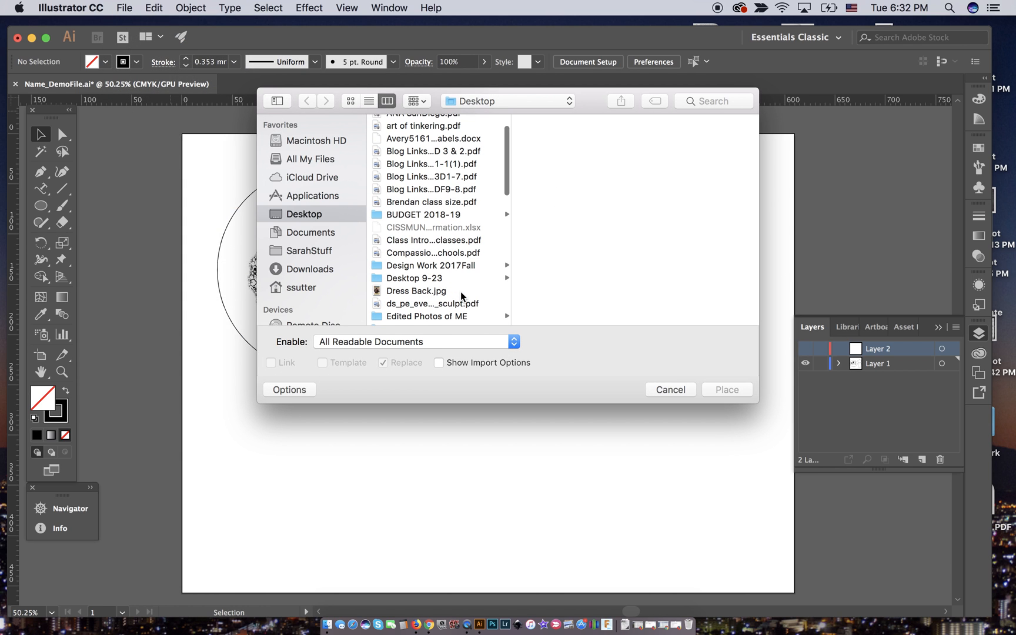
{"action": "scroll", "coordinate": [460, 291], "scroll_direction": "down", "scroll_amount": 15}
{"action": "scroll", "coordinate": [462, 296], "scroll_direction": "down", "scroll_amount": 3}
{"action": "left_click", "coordinate": [459, 280]}
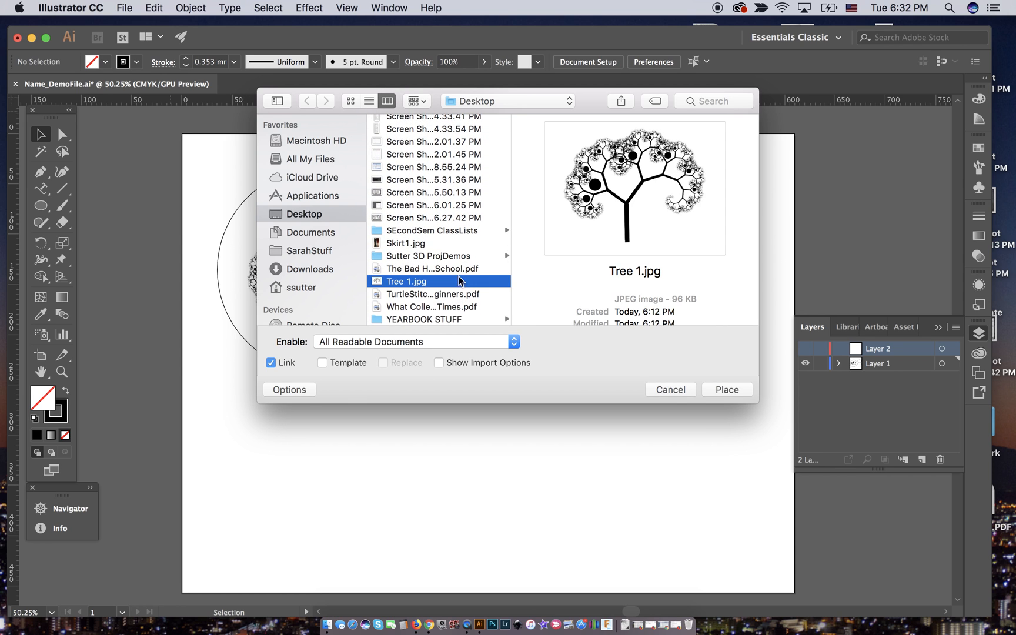
{"action": "left_click", "coordinate": [731, 395]}
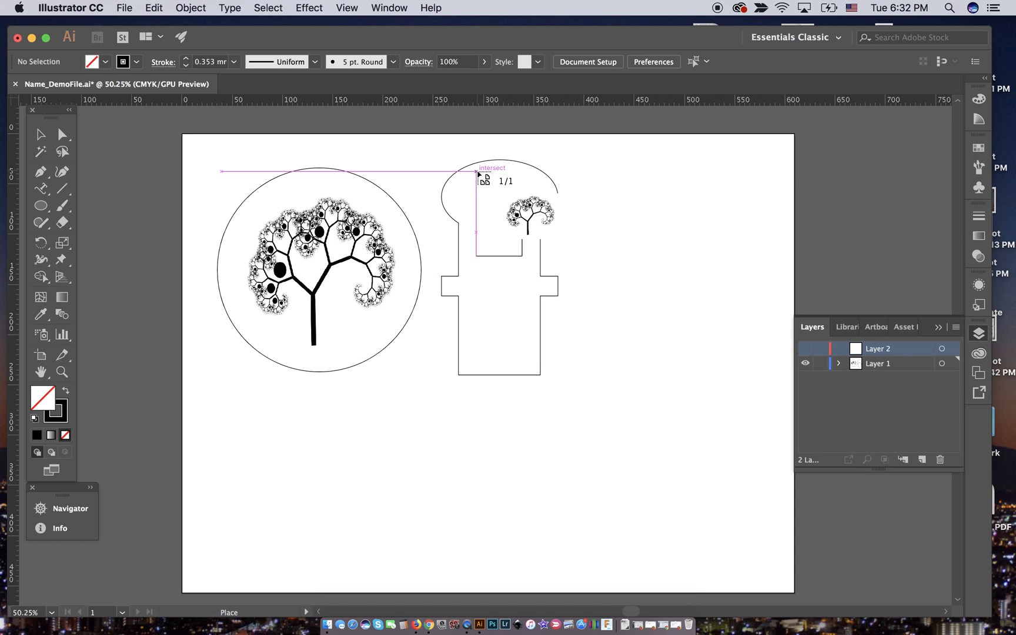
{"action": "left_click_drag", "start_coordinate": [524, 219], "coordinate": [525, 222]}
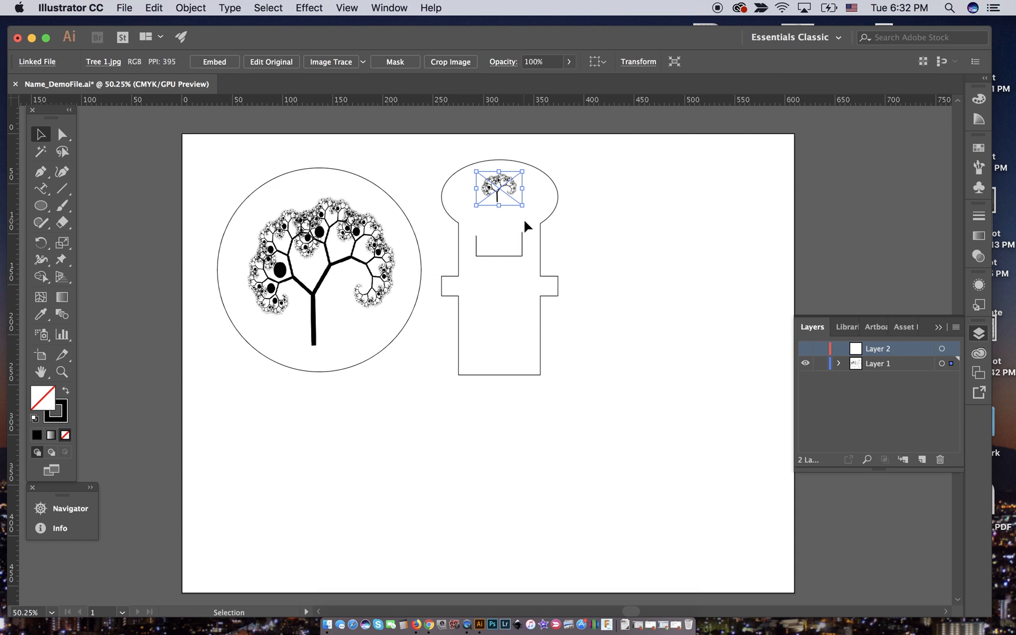
{"action": "left_click", "coordinate": [509, 303]}
Rasterize the small tree image in the rounded head in CMYK at High (300 ppi) with a transparent background
{"action": "left_click", "coordinate": [191, 7]}
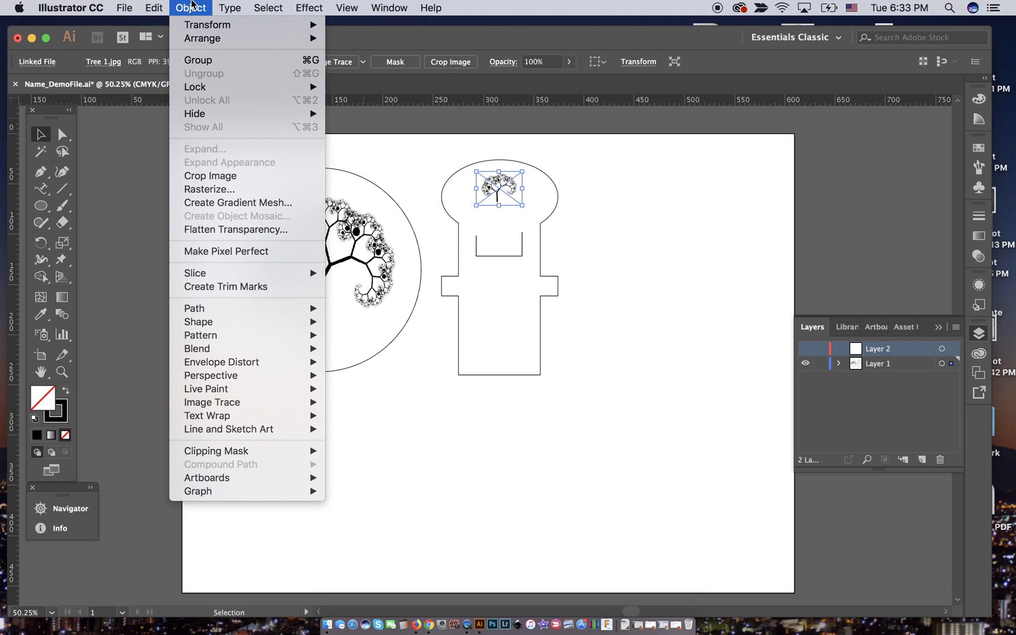
{"action": "left_click", "coordinate": [213, 189]}
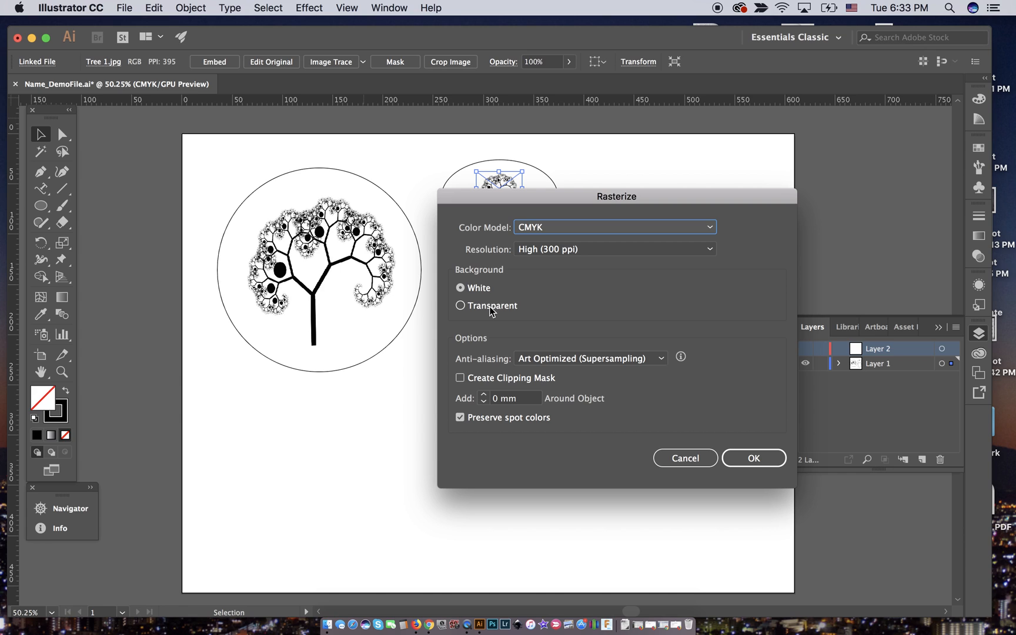
{"action": "left_click", "coordinate": [461, 306]}
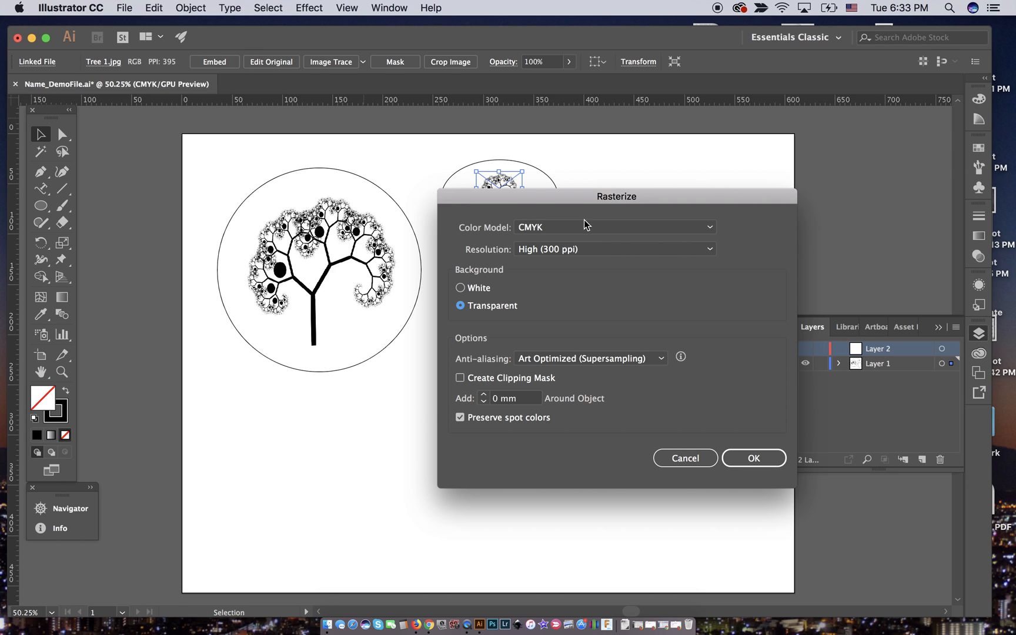
{"action": "left_click", "coordinate": [582, 249]}
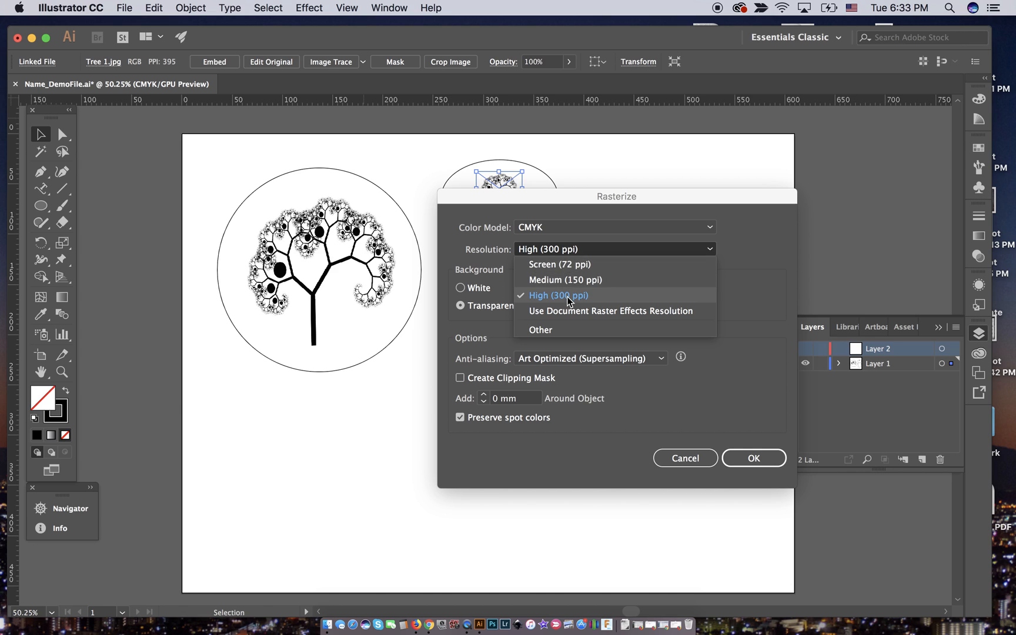
{"action": "left_click", "coordinate": [756, 250]}
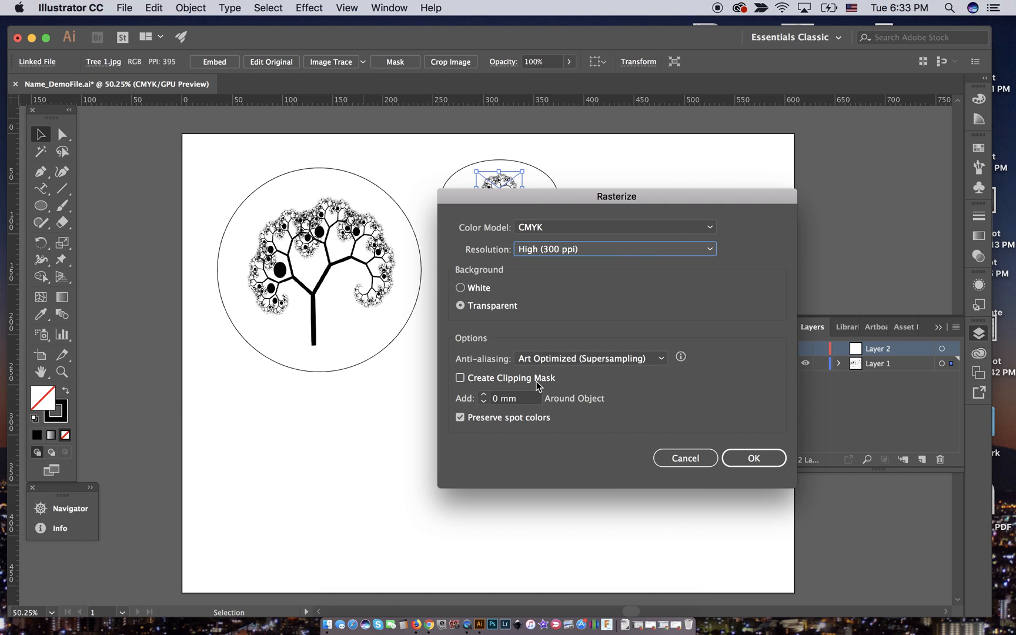
{"action": "left_click", "coordinate": [767, 455]}
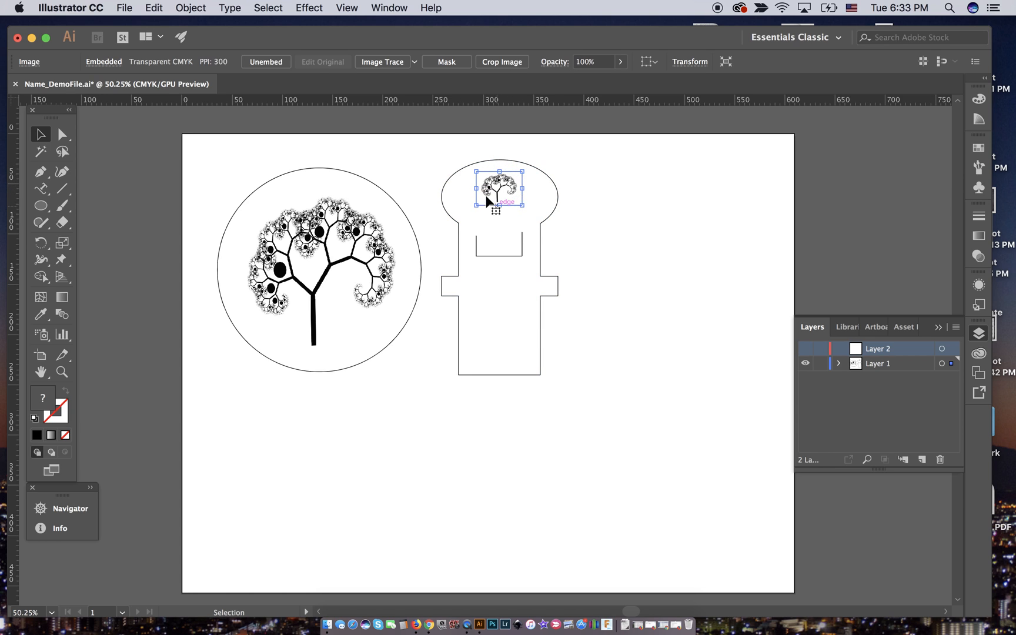
{"action": "left_click", "coordinate": [595, 254]}
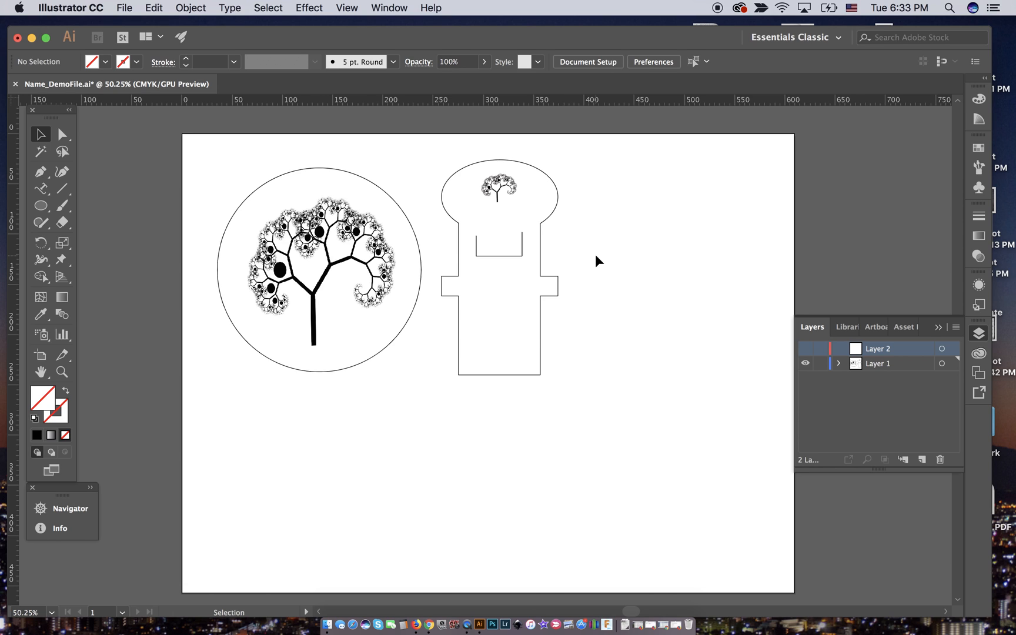
Rasterize the large tree image in the circle in CMYK at 300 ppi with a transparent background
{"action": "left_click", "coordinate": [318, 235]}
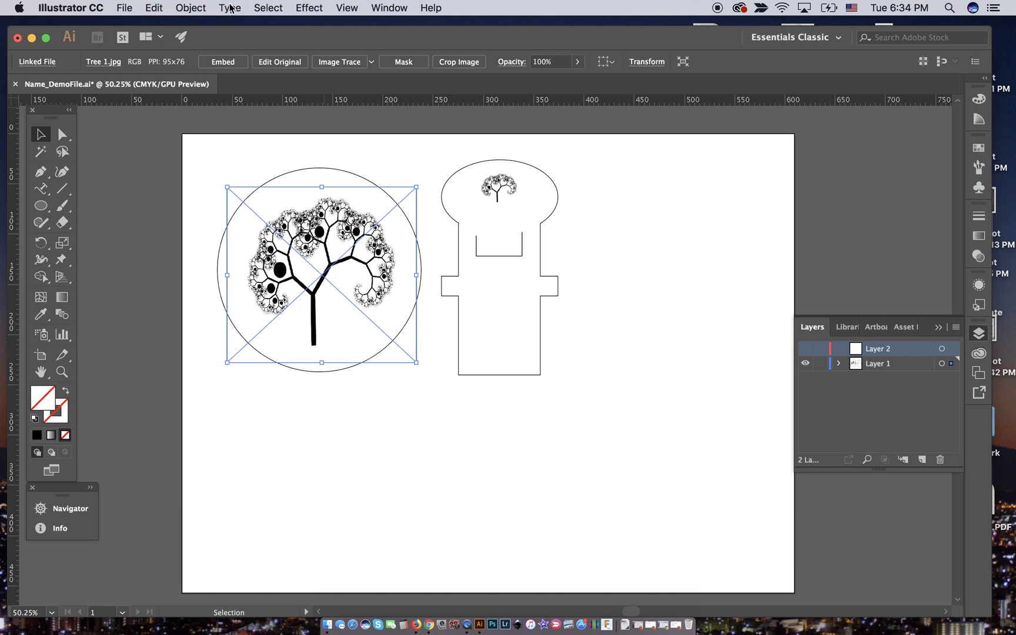
{"action": "left_click", "coordinate": [187, 8]}
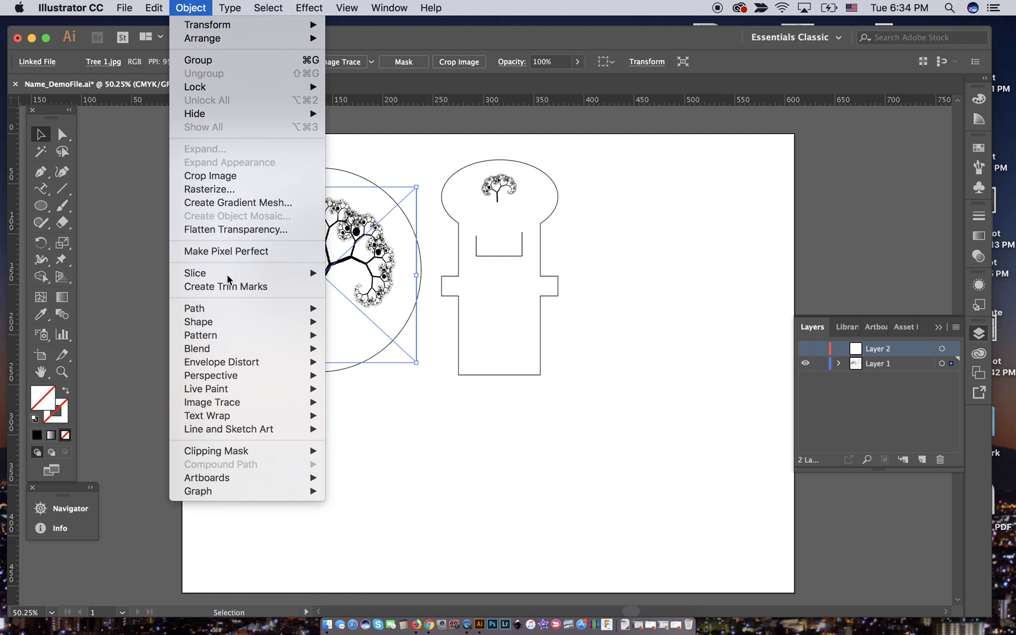
{"action": "left_click", "coordinate": [239, 188]}
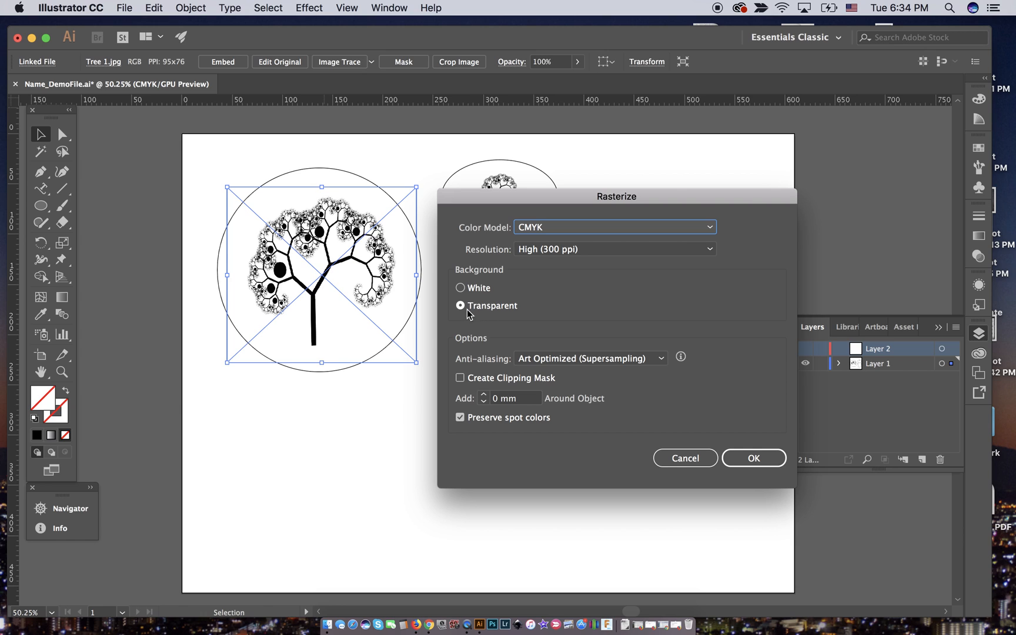
{"action": "left_click", "coordinate": [771, 461]}
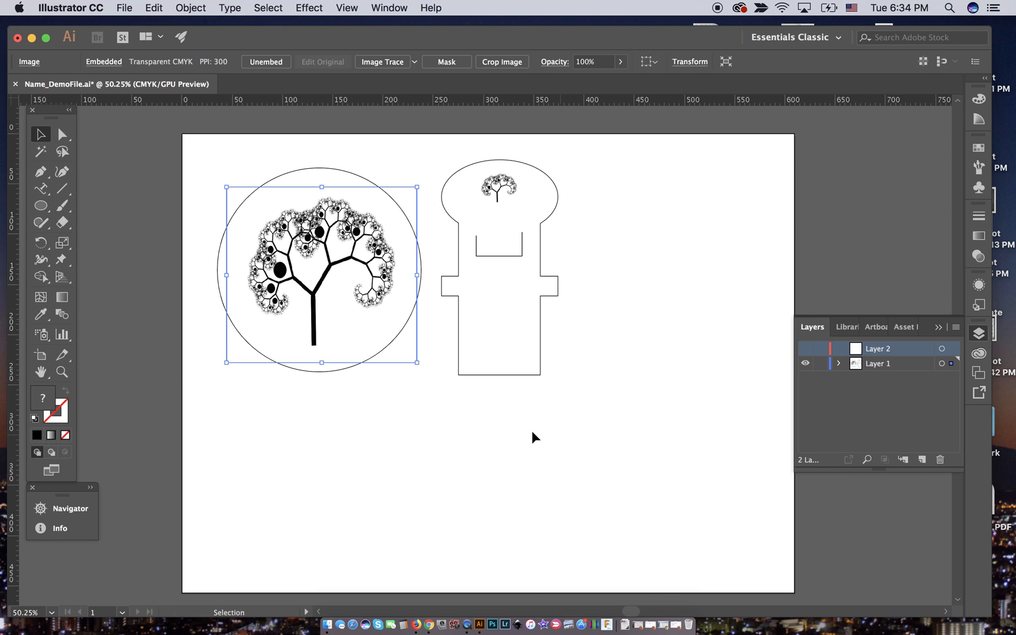
{"action": "left_click", "coordinate": [485, 436]}
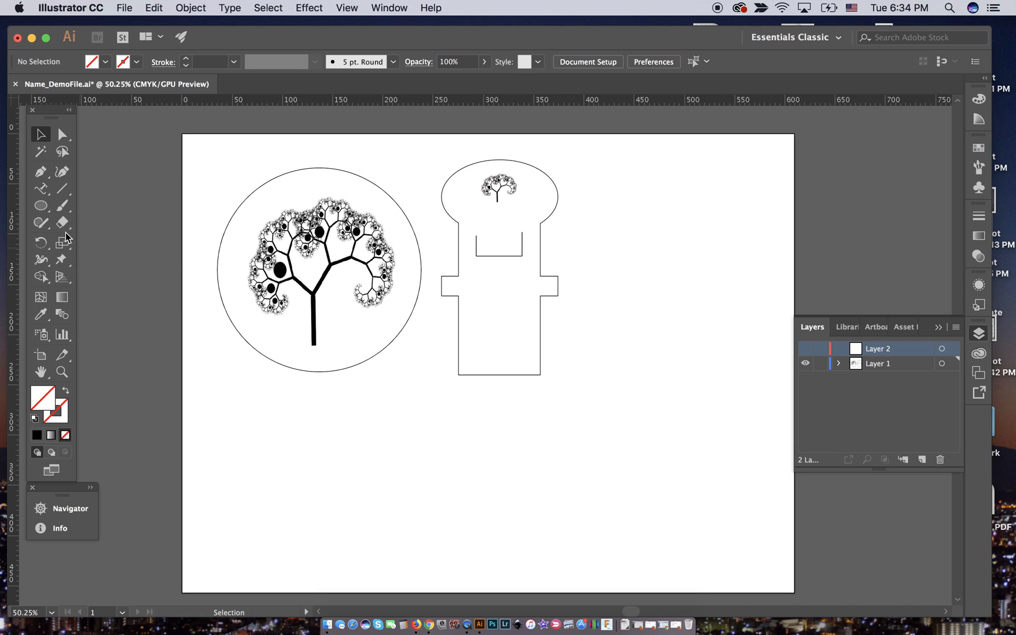
Add two-line text reading "Your Name" and "Song Lyric" in the lower part of the neighbouring shape with the Type tool
{"action": "left_click", "coordinate": [43, 190]}
{"action": "left_click_drag", "start_coordinate": [43, 193], "coordinate": [45, 196]}
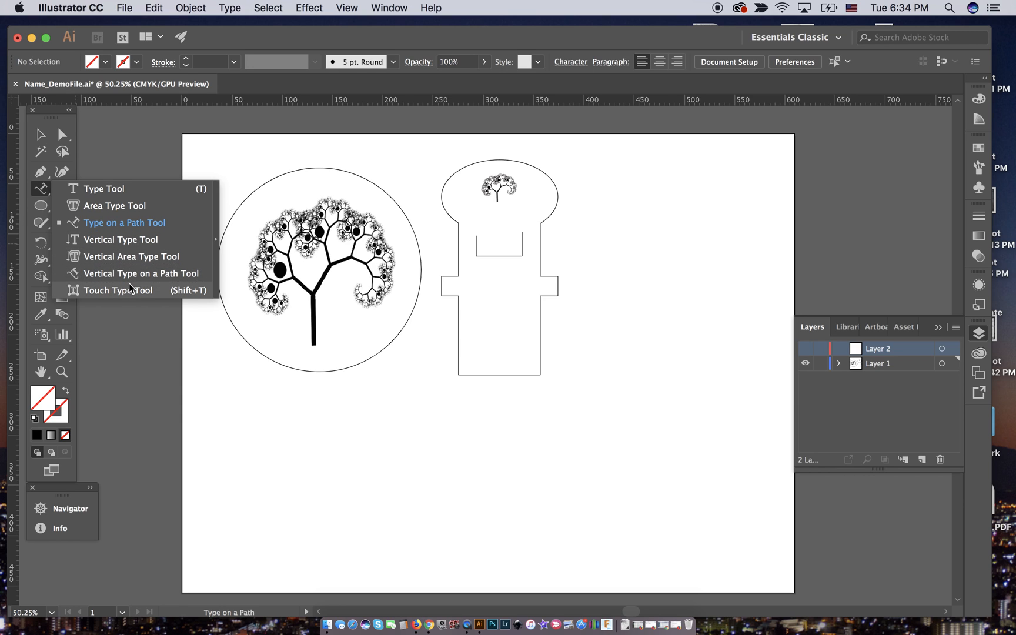
{"action": "left_click", "coordinate": [107, 228]}
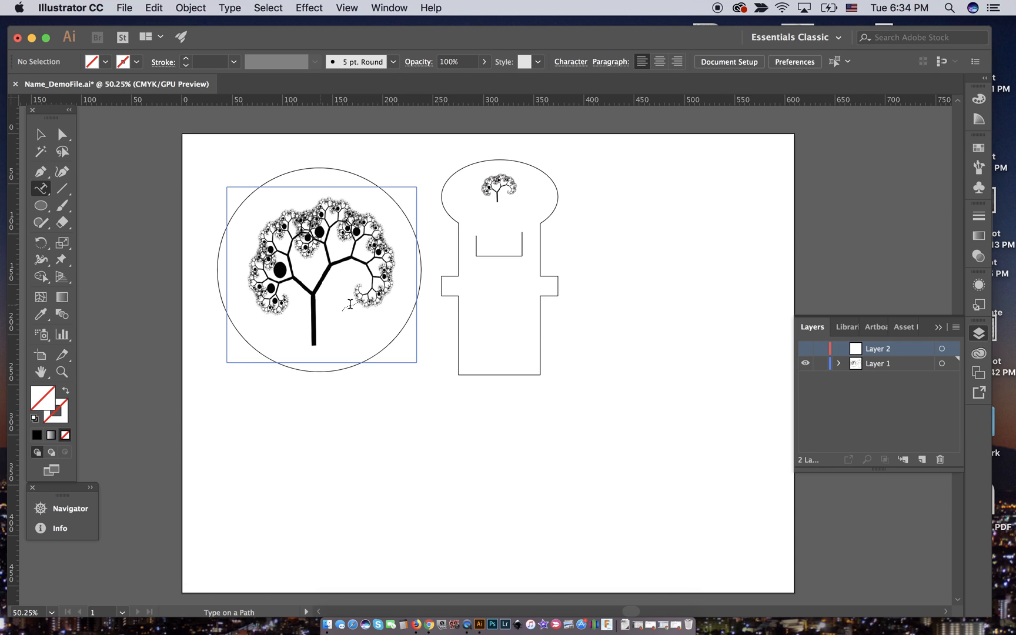
{"action": "left_click", "coordinate": [47, 194]}
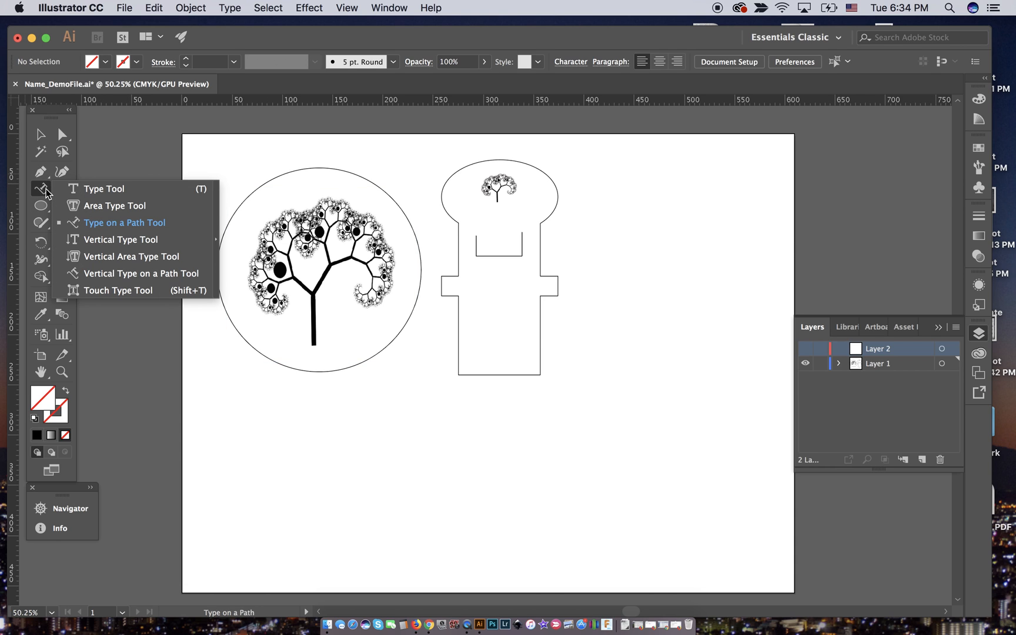
{"action": "left_click", "coordinate": [84, 187]}
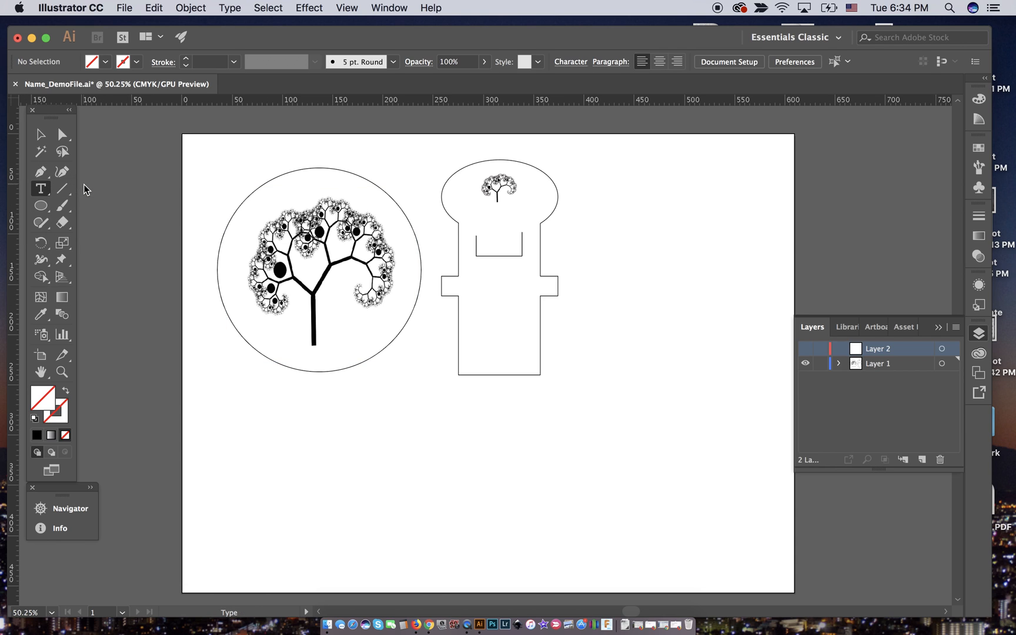
{"action": "left_click", "coordinate": [468, 331]}
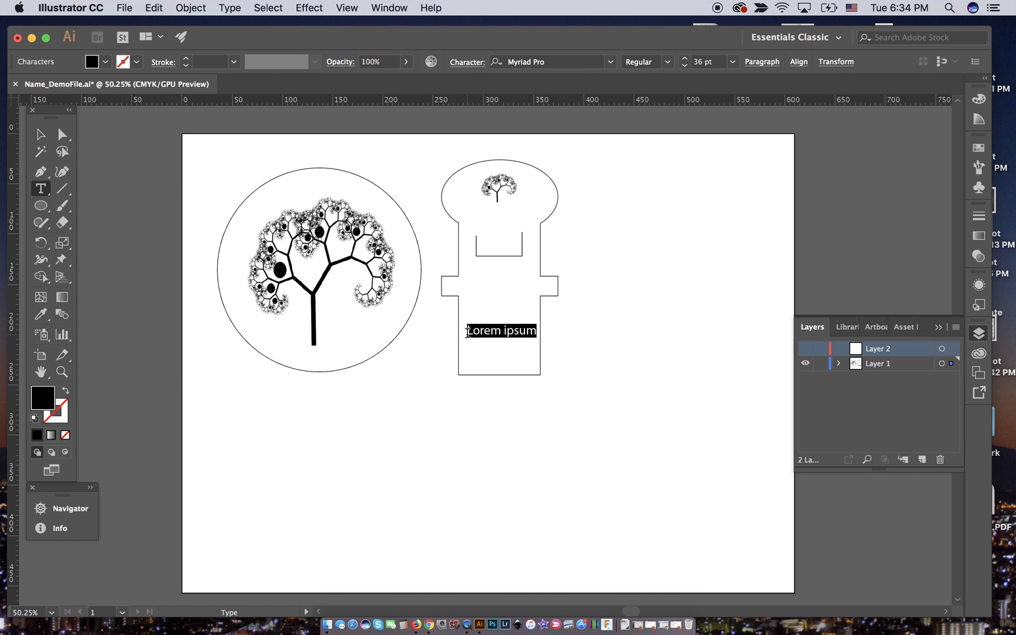
{"action": "type", "text": "Your Name"}
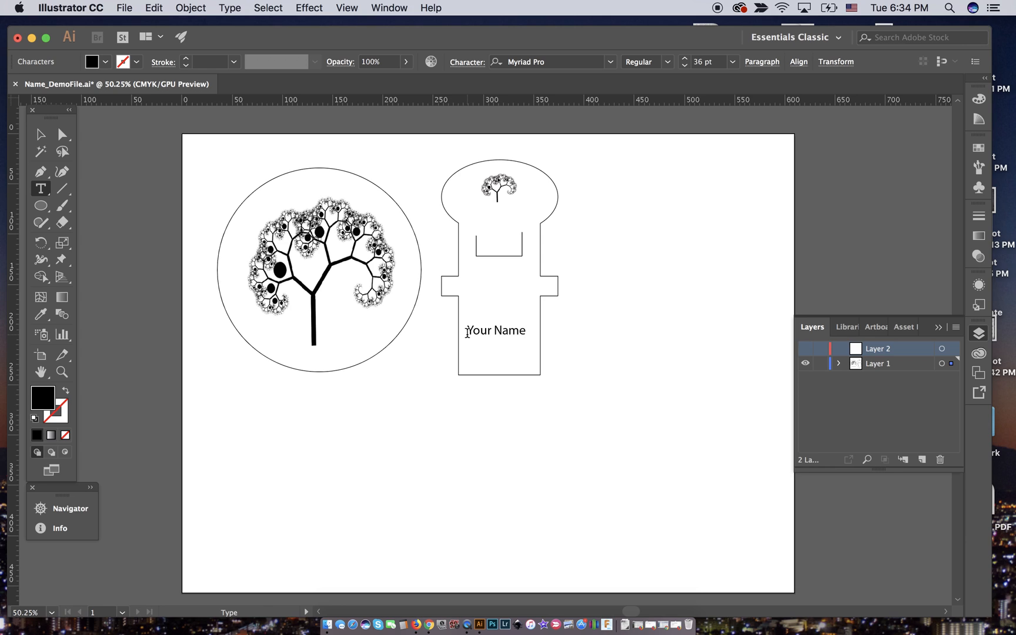
{"action": "key", "text": "Return"}
{"action": "type", "text": "Song Lyric"}
Set both text lines in the Trattatello font, keeping the size at 36 pt
{"action": "left_click_drag", "start_coordinate": [467, 331], "coordinate": [526, 347]}
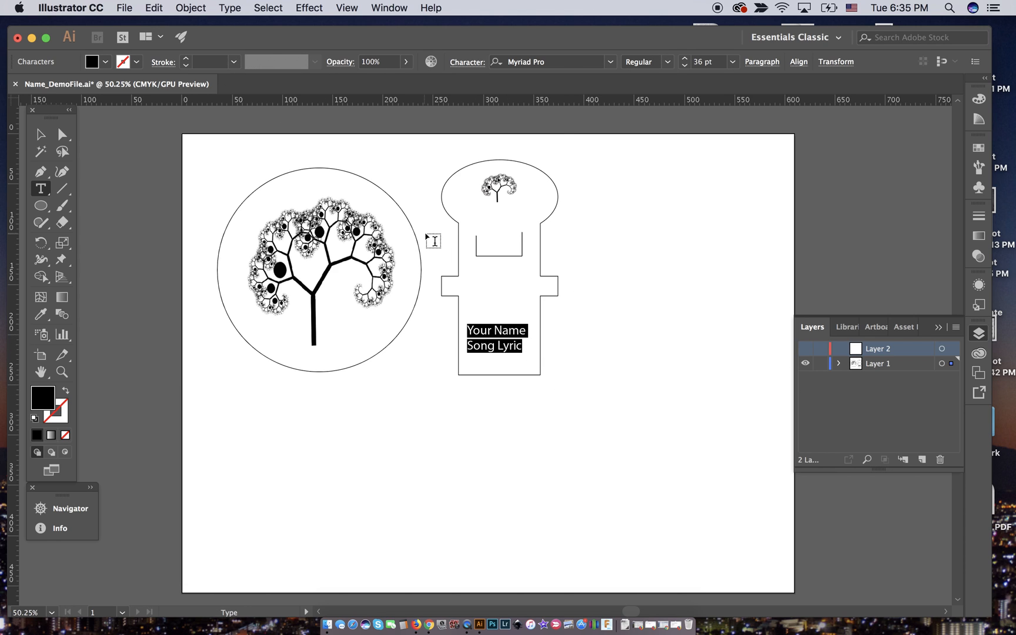
{"action": "left_click", "coordinate": [732, 62]}
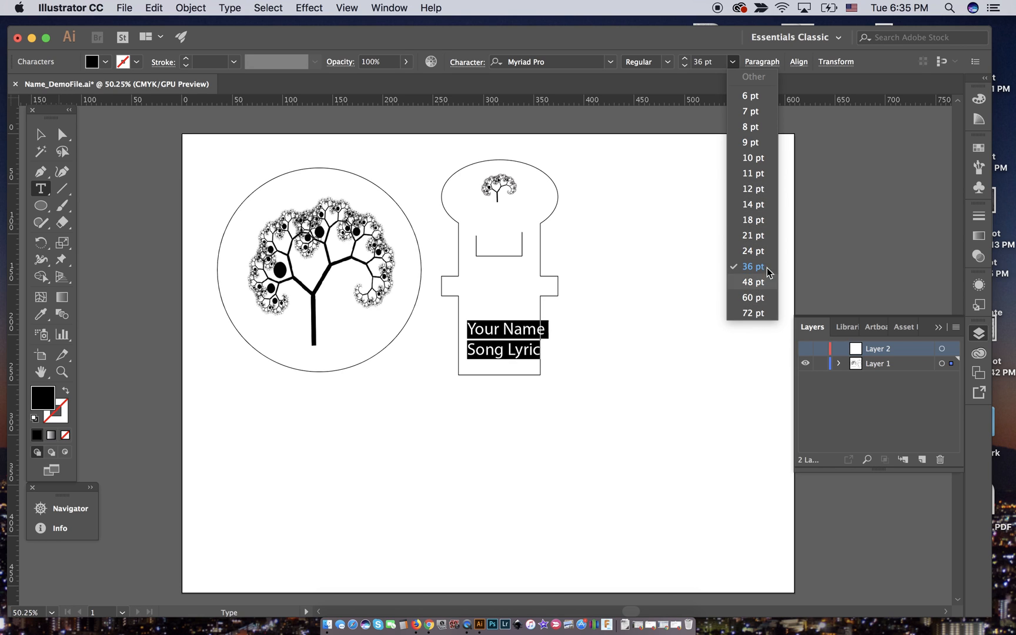
{"action": "left_click", "coordinate": [609, 66]}
{"action": "left_click", "coordinate": [609, 63]}
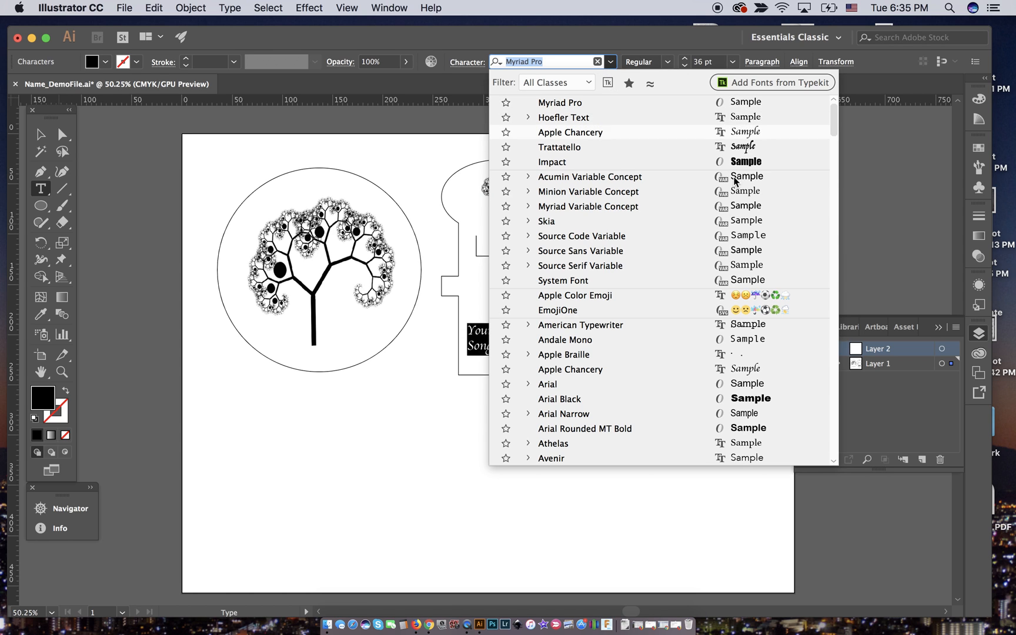
{"action": "left_click", "coordinate": [743, 149]}
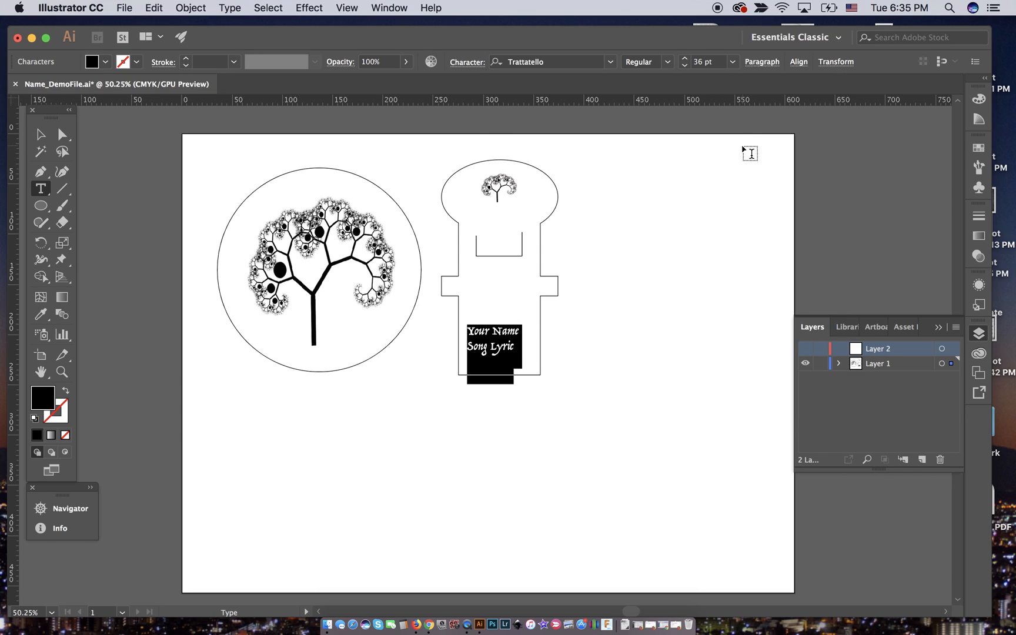
Browse the available fonts and set both text lines in Lust Script Display
{"action": "left_click", "coordinate": [611, 62]}
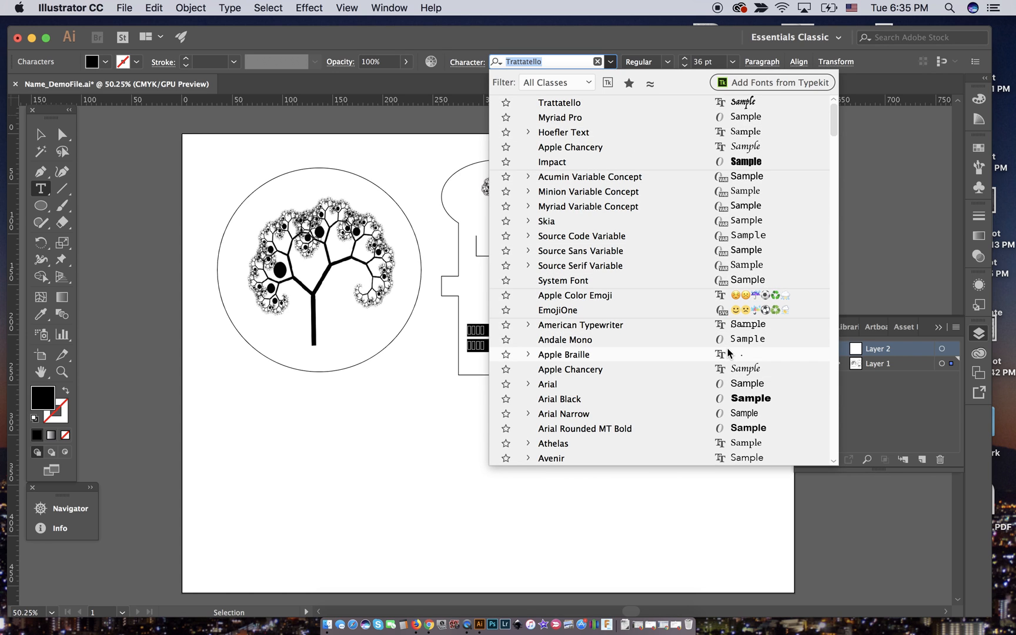
{"action": "scroll", "coordinate": [750, 400], "scroll_direction": "down", "scroll_amount": 5}
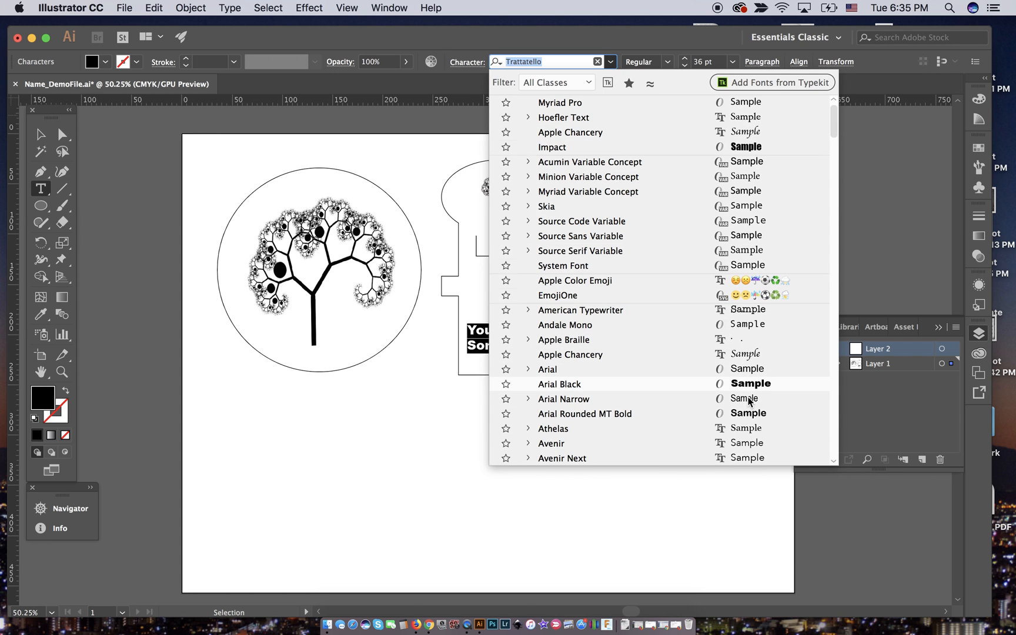
{"action": "scroll", "coordinate": [749, 401], "scroll_direction": "down", "scroll_amount": 1}
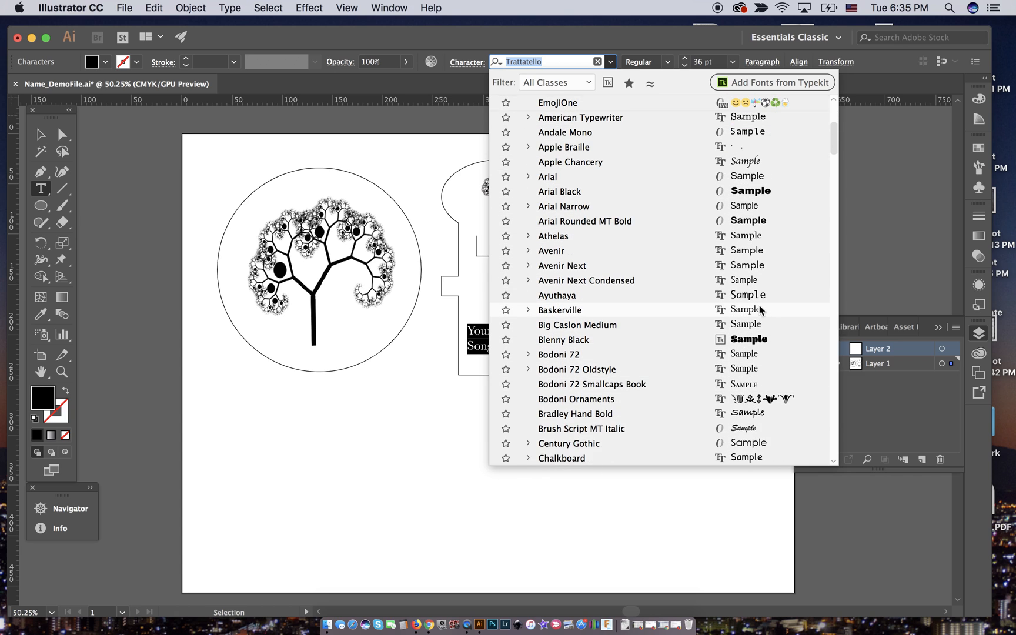
{"action": "scroll", "coordinate": [760, 310], "scroll_direction": "down", "scroll_amount": 4}
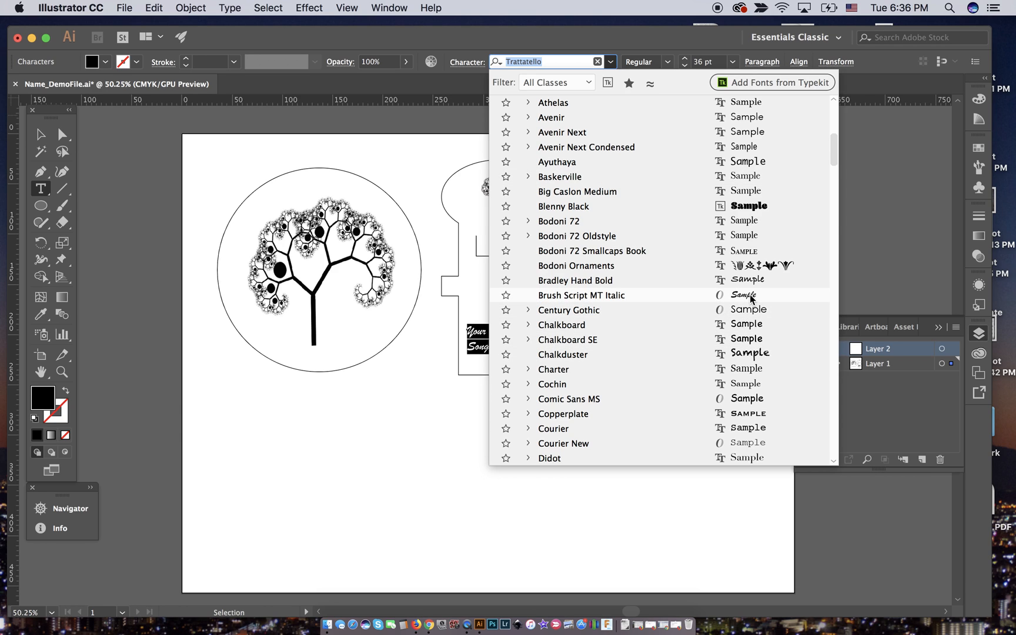
{"action": "scroll", "coordinate": [751, 298], "scroll_direction": "down", "scroll_amount": 6}
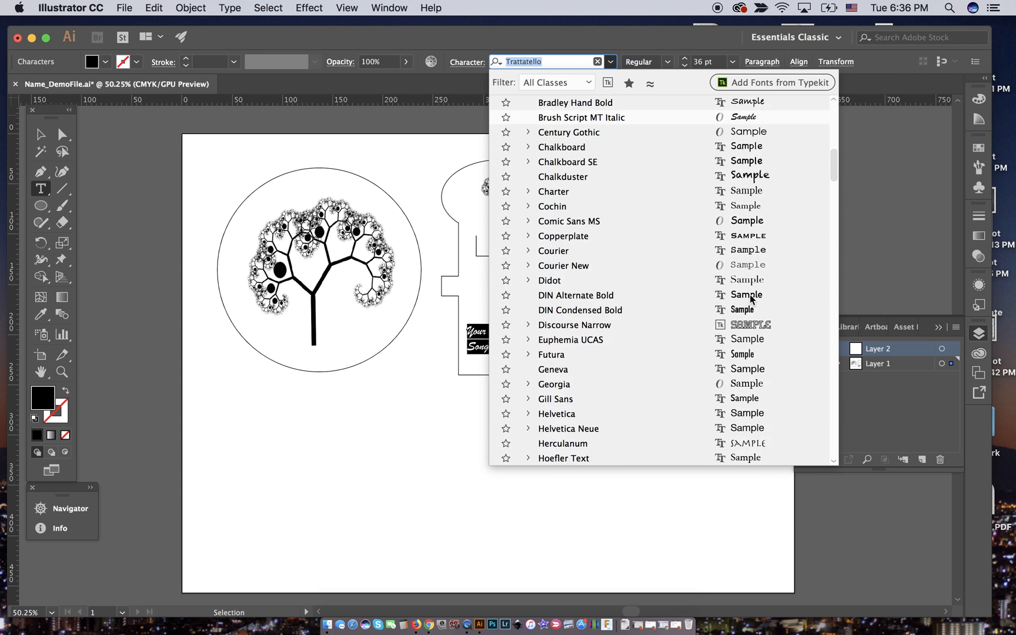
{"action": "scroll", "coordinate": [751, 298], "scroll_direction": "down", "scroll_amount": 4}
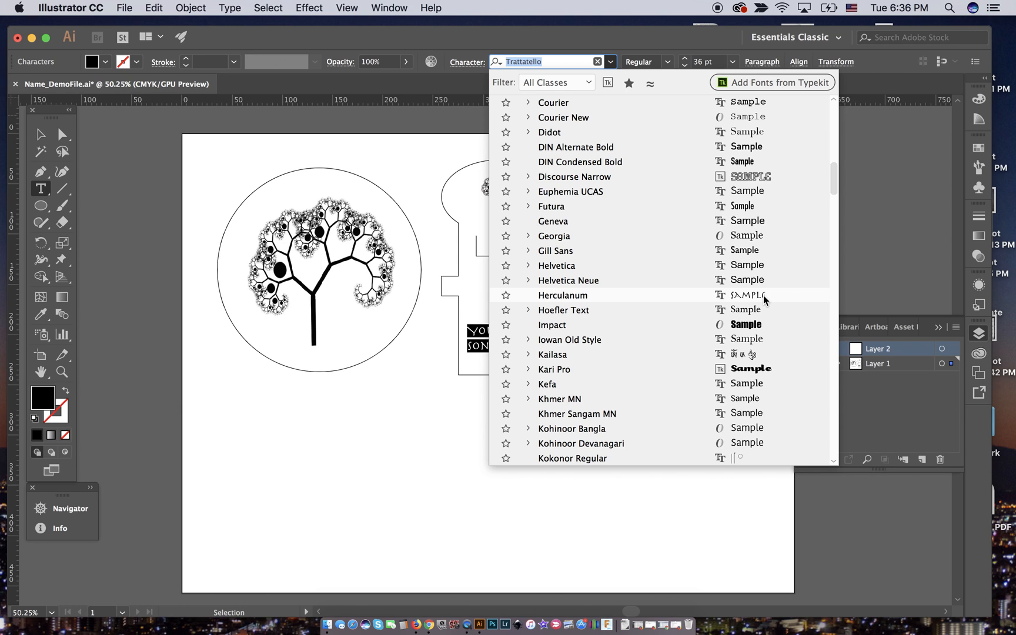
{"action": "scroll", "coordinate": [756, 315], "scroll_direction": "down", "scroll_amount": 2}
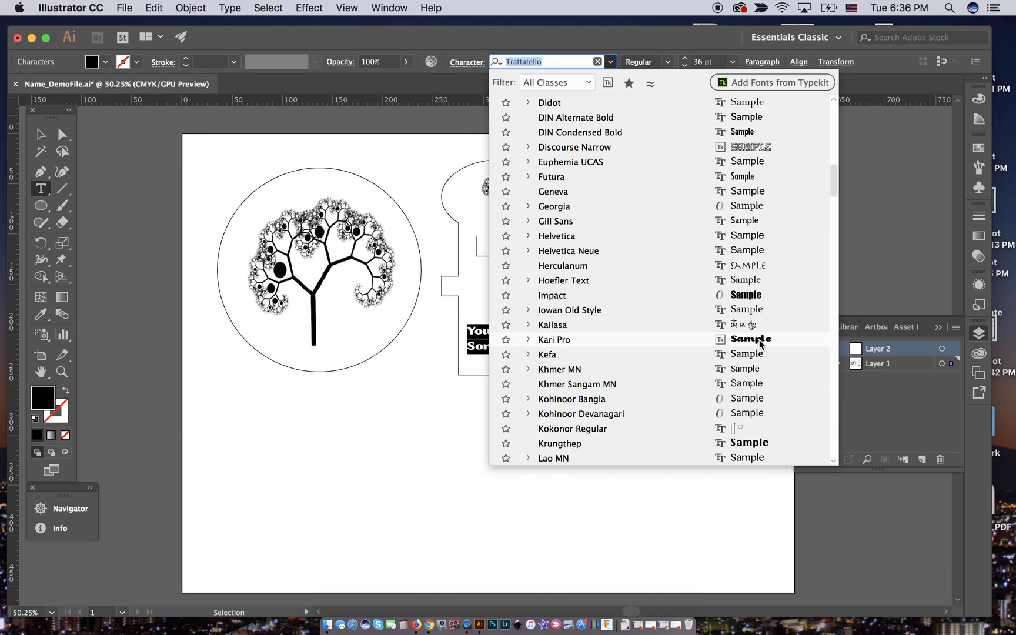
{"action": "scroll", "coordinate": [760, 344], "scroll_direction": "down", "scroll_amount": 8}
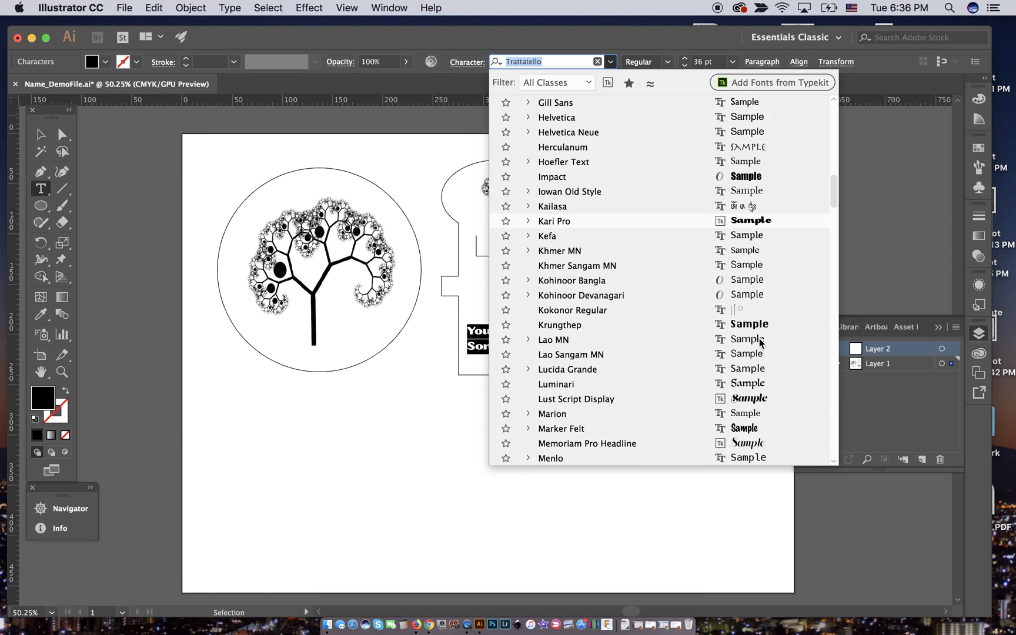
{"action": "scroll", "coordinate": [761, 353], "scroll_direction": "down", "scroll_amount": 1}
{"action": "left_click", "coordinate": [758, 383]}
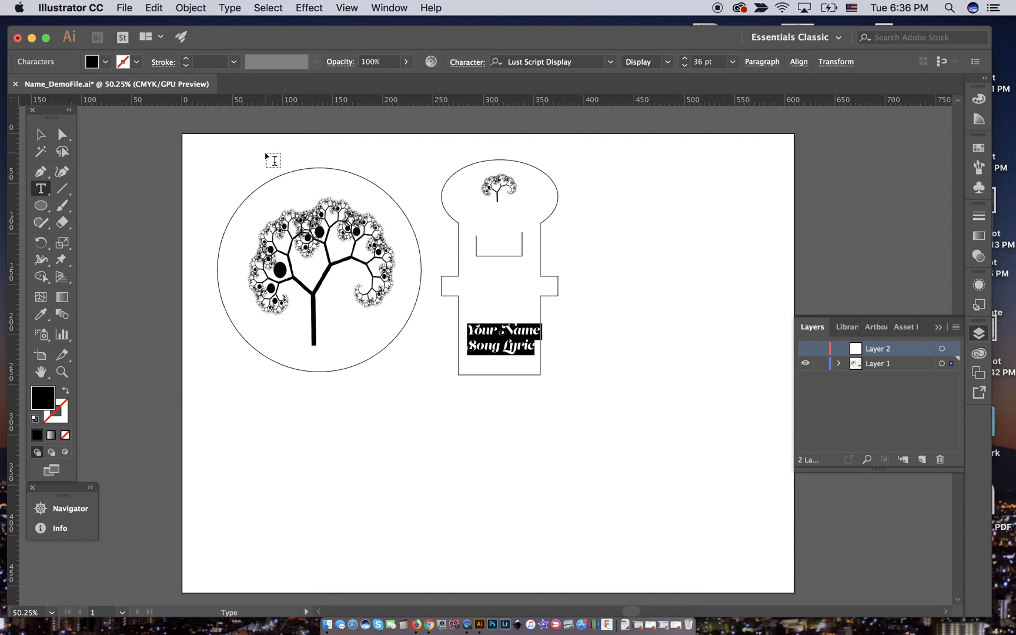
Move the text block slightly left and down so it sits centred in the lower part of the shape
{"action": "left_click", "coordinate": [40, 134]}
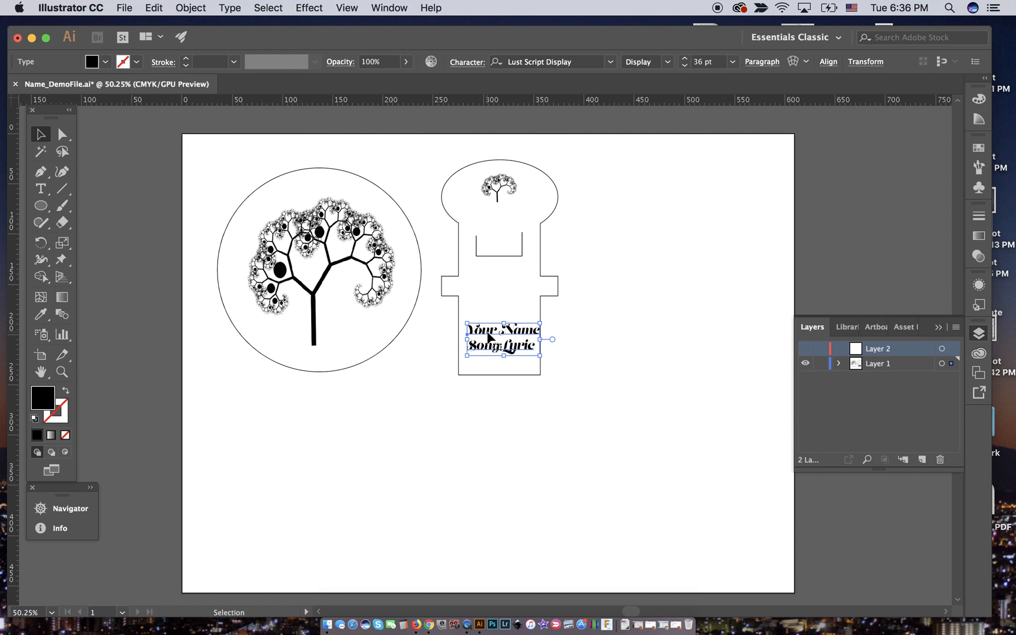
{"action": "left_click_drag", "start_coordinate": [487, 336], "coordinate": [483, 337]}
{"action": "key", "text": "Right"}
{"action": "key", "text": "Right"}
{"action": "key", "text": "Right"}
{"action": "key", "text": "Right"}
{"action": "key", "text": "Down"}
{"action": "key", "text": "Down"}
{"action": "key", "text": "Down"}
{"action": "key", "text": "Down"}
{"action": "key", "text": "Down"}
{"action": "key", "text": "Down"}
{"action": "key", "text": "Down"}
{"action": "key", "text": "Down"}
{"action": "key", "text": "Down"}
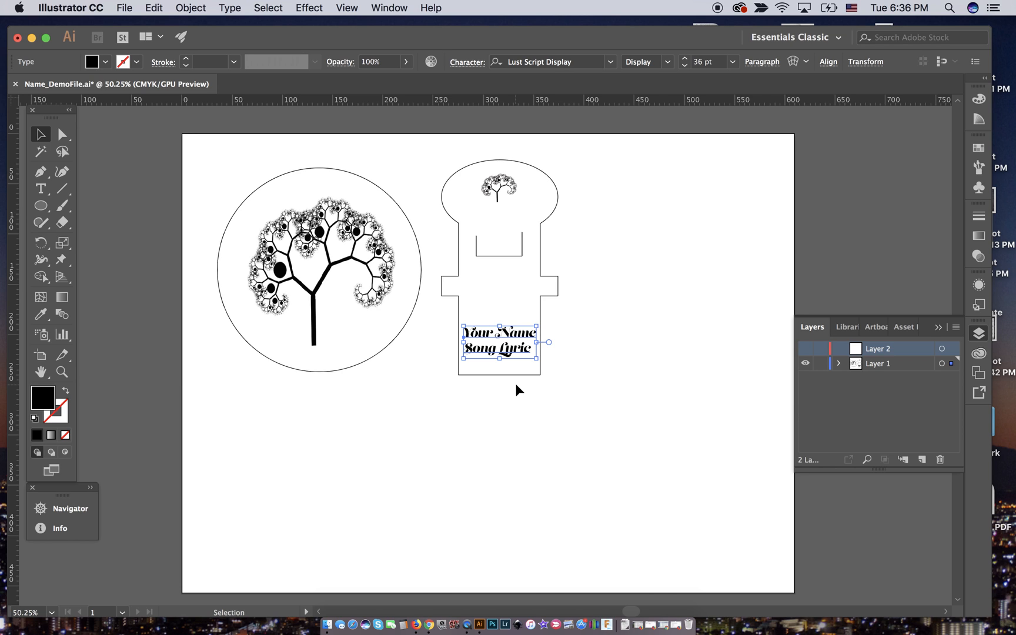
Move the name and lyric text and the small tree image from Layer 1 into Layer 2
{"action": "scroll", "coordinate": [515, 383], "scroll_direction": "up", "scroll_amount": 10}
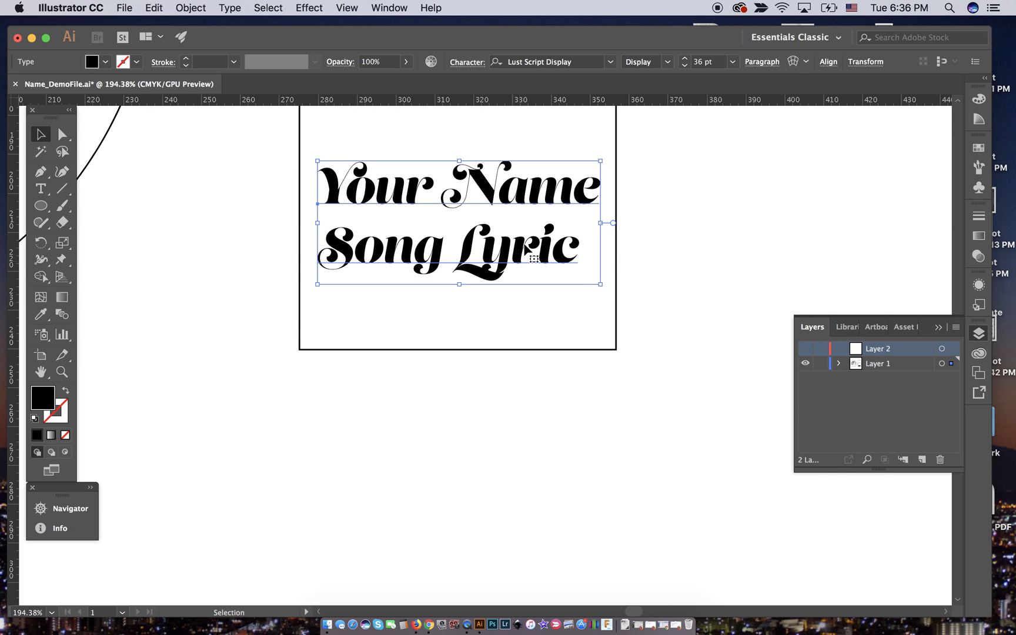
{"action": "left_click", "coordinate": [197, 10]}
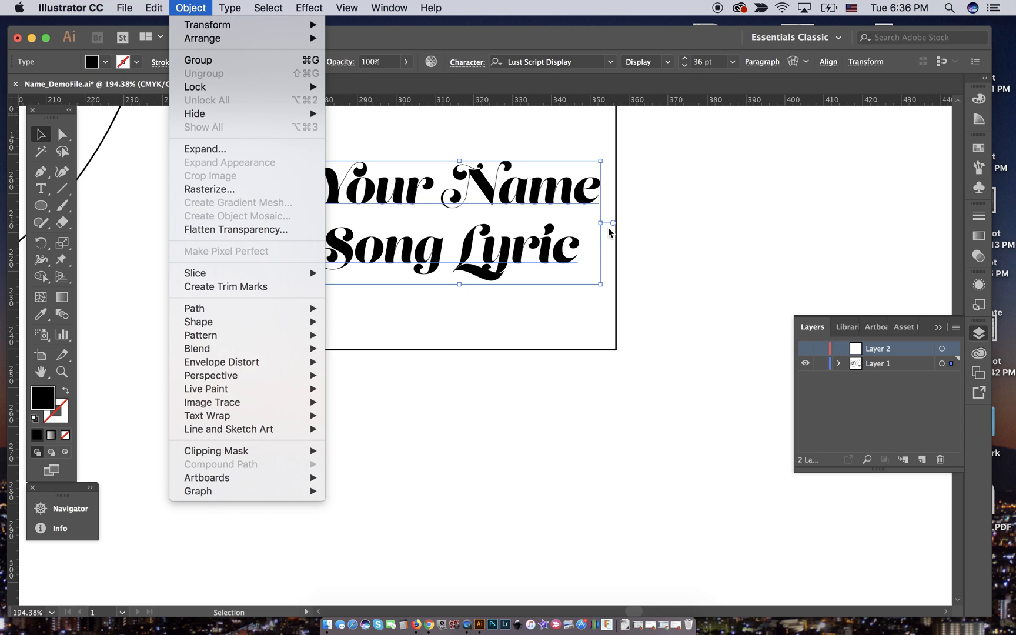
{"action": "left_click", "coordinate": [840, 368]}
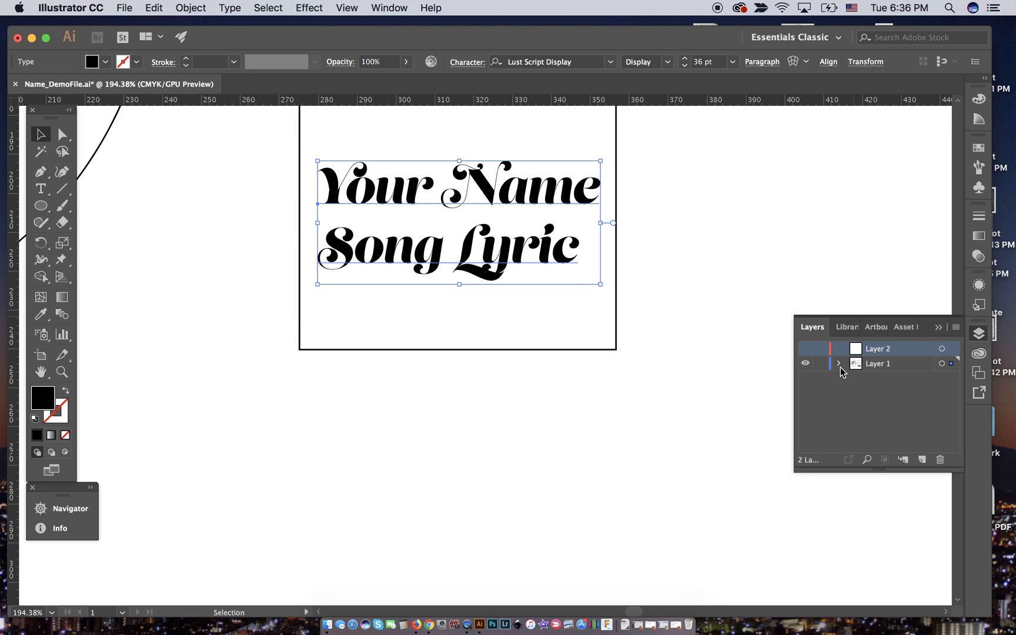
{"action": "left_click", "coordinate": [839, 365]}
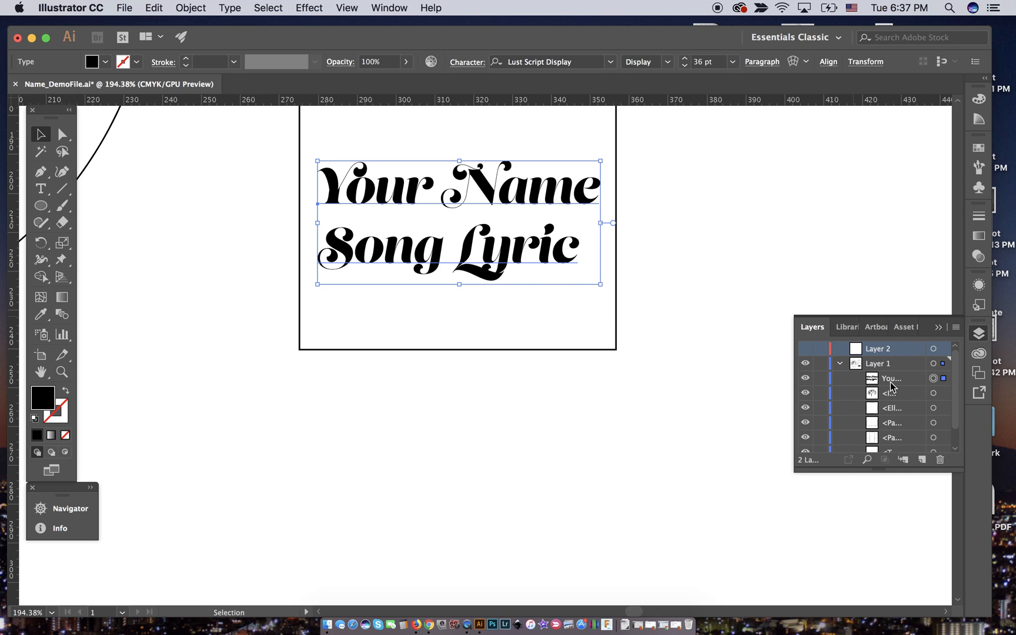
{"action": "key", "text": "alt+super+equal"}
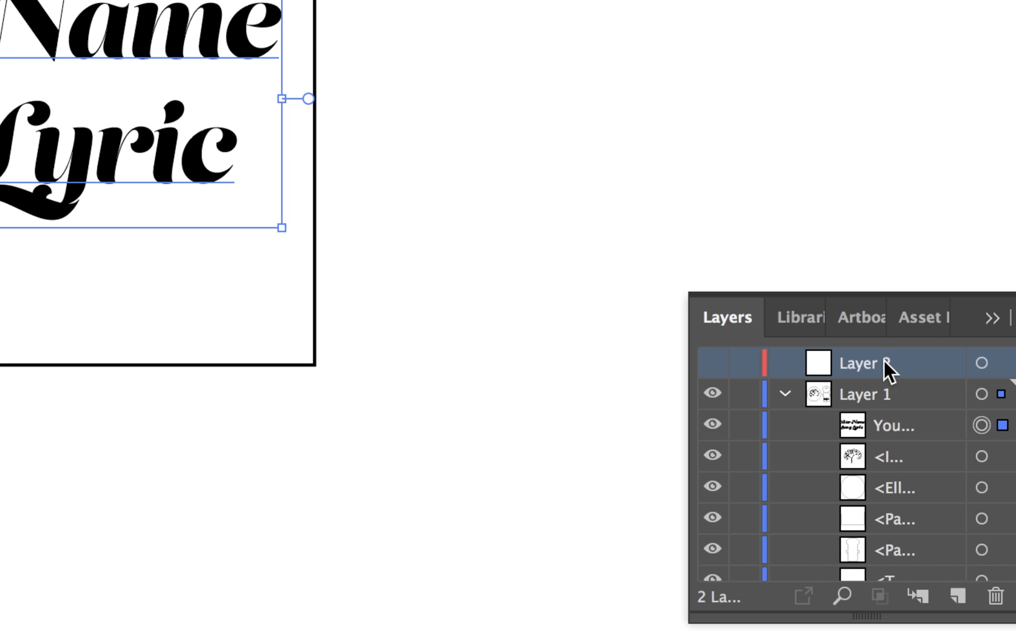
{"action": "left_click_drag", "start_coordinate": [891, 419], "coordinate": [878, 363]}
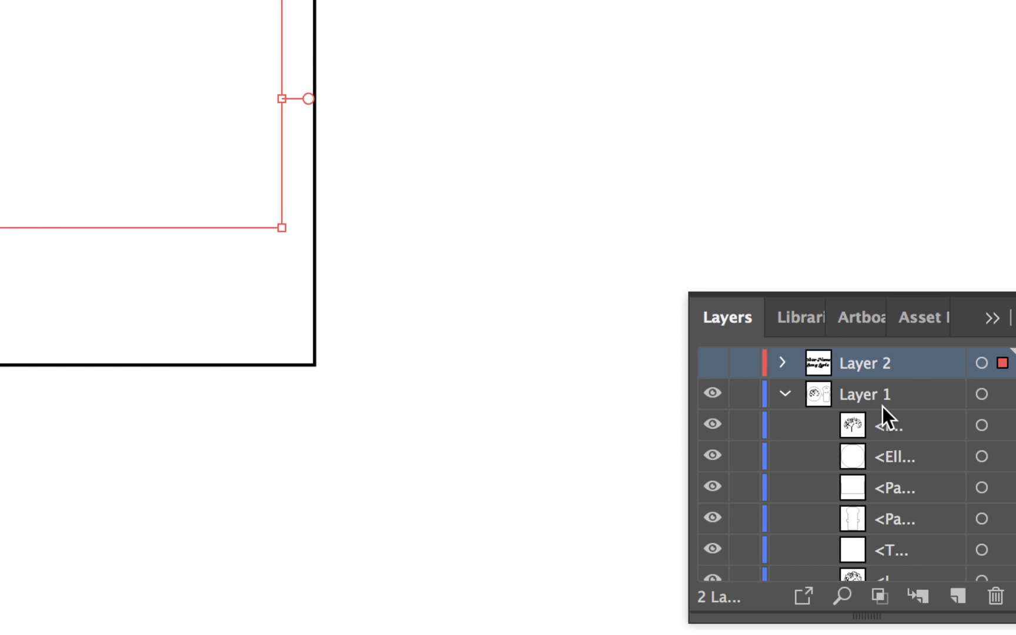
{"action": "left_click", "coordinate": [982, 425]}
{"action": "left_click_drag", "start_coordinate": [910, 418], "coordinate": [890, 359]}
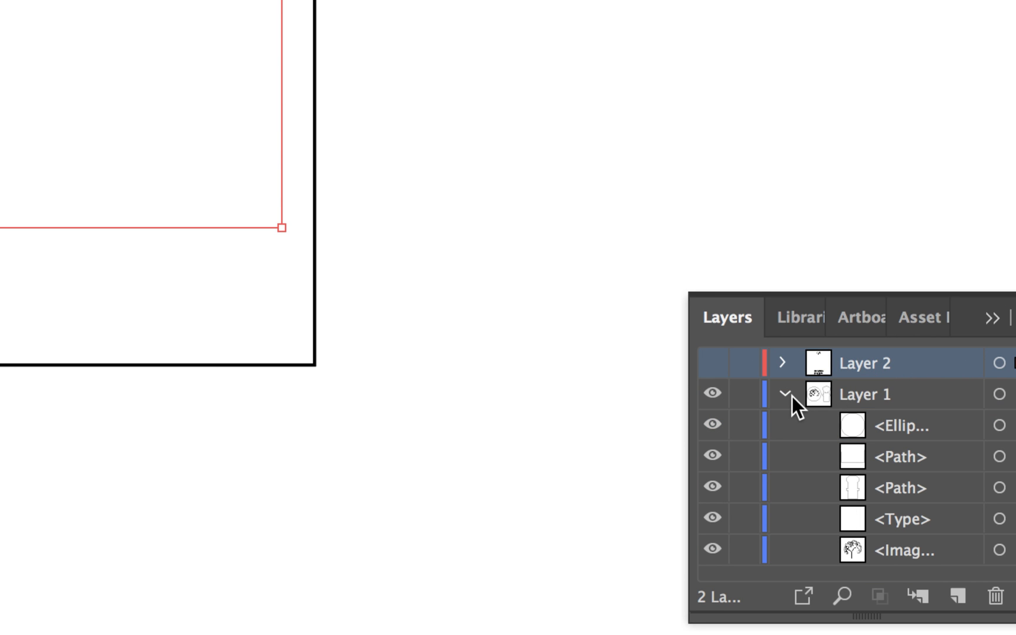
Make Layer 2 visible together with Layer 1, and move the large tree image from Layer 1 into Layer 2
{"action": "left_click", "coordinate": [713, 362]}
{"action": "left_click", "coordinate": [714, 395]}
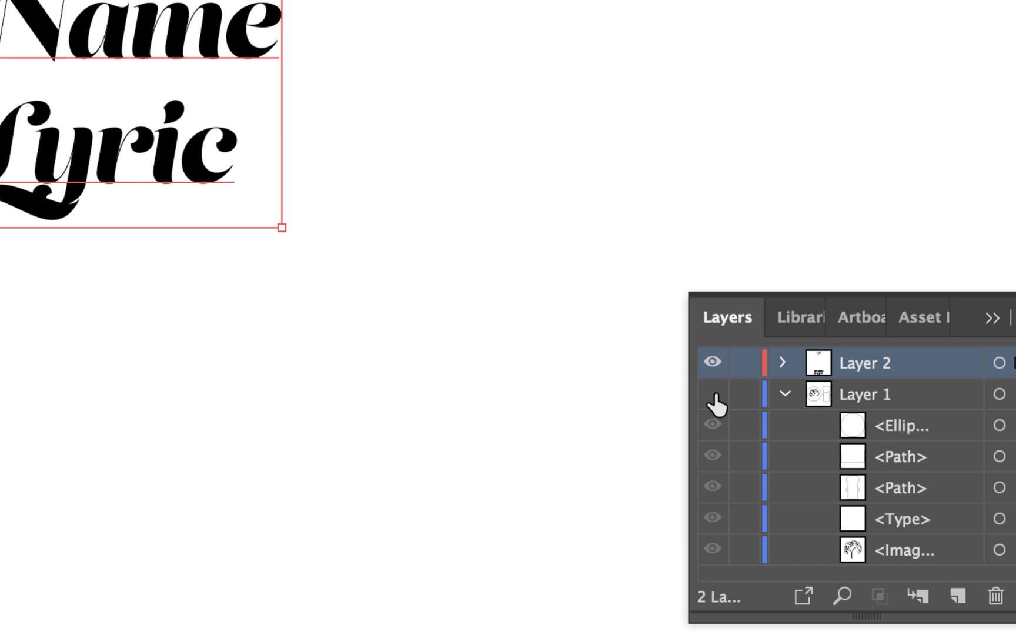
{"action": "left_click", "coordinate": [713, 364]}
{"action": "left_click", "coordinate": [713, 395]}
{"action": "left_click", "coordinate": [713, 361]}
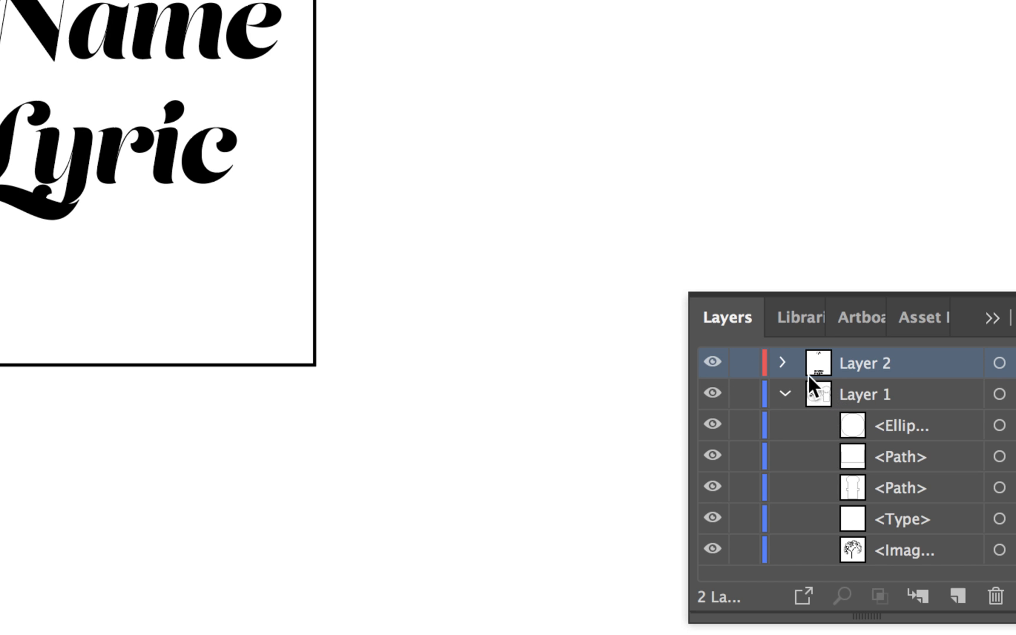
{"action": "left_click_drag", "start_coordinate": [886, 548], "coordinate": [888, 360]}
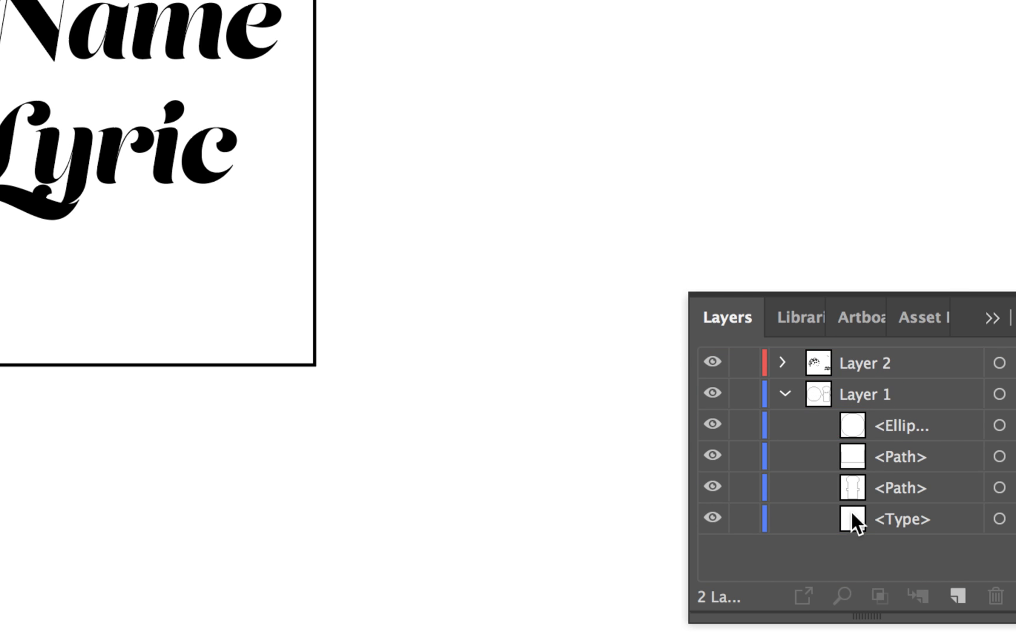
Select the name and lyric text in Layer 2 and rasterize it in CMYK at High (300 ppi) with a transparent background
{"action": "scroll", "coordinate": [412, 378], "scroll_direction": "left", "scroll_amount": 9}
{"action": "scroll", "coordinate": [412, 378], "scroll_direction": "up", "scroll_amount": 5}
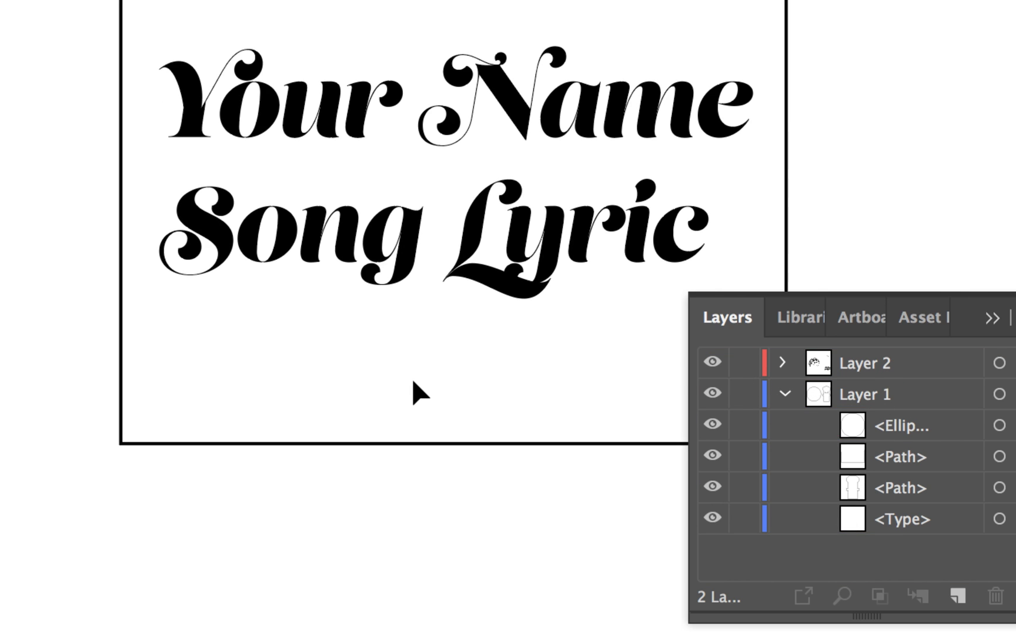
{"action": "scroll", "coordinate": [412, 379], "scroll_direction": "right", "scroll_amount": 1}
{"action": "scroll", "coordinate": [412, 379], "scroll_direction": "down", "scroll_amount": 1}
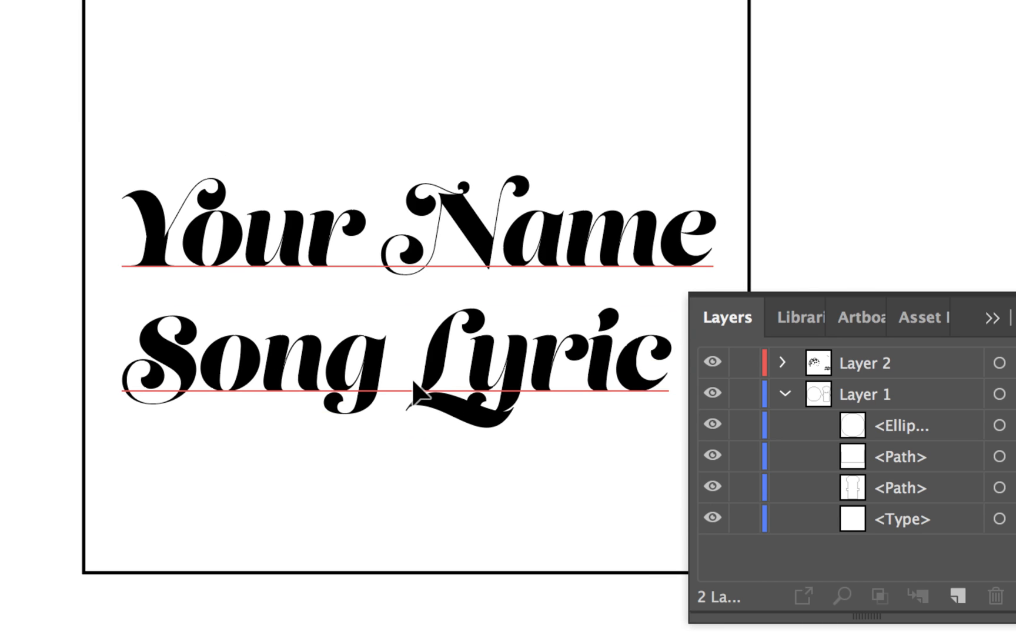
{"action": "left_click", "coordinate": [783, 362]}
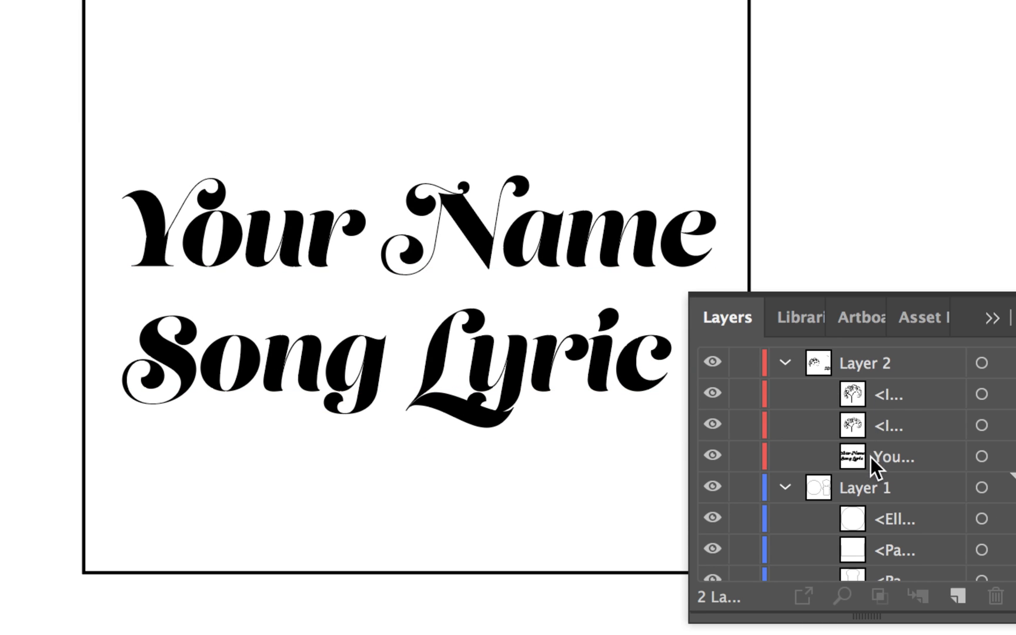
{"action": "left_click", "coordinate": [903, 456]}
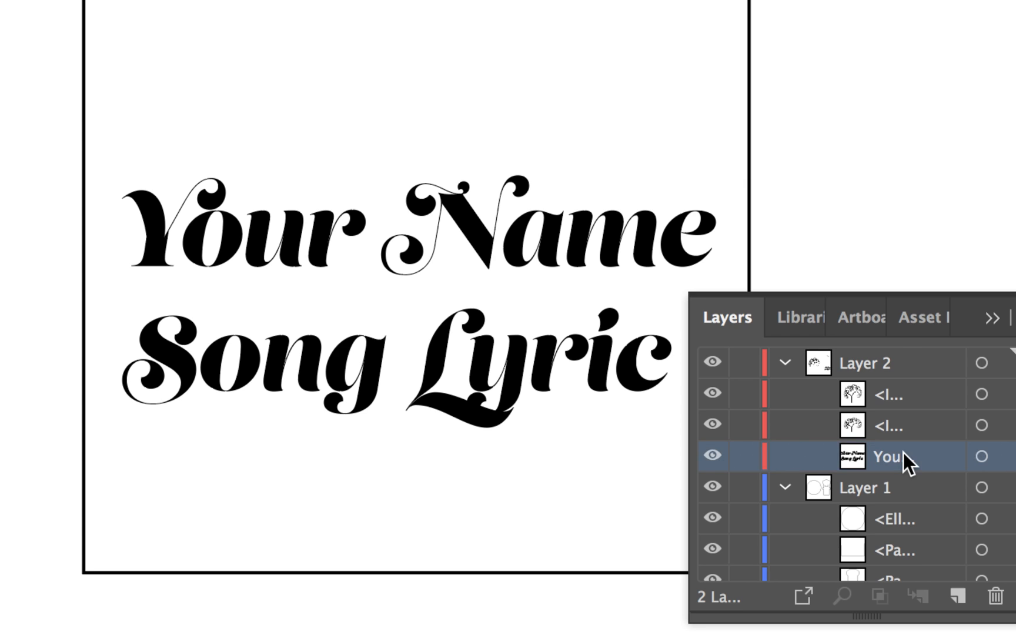
{"action": "left_click", "coordinate": [981, 456]}
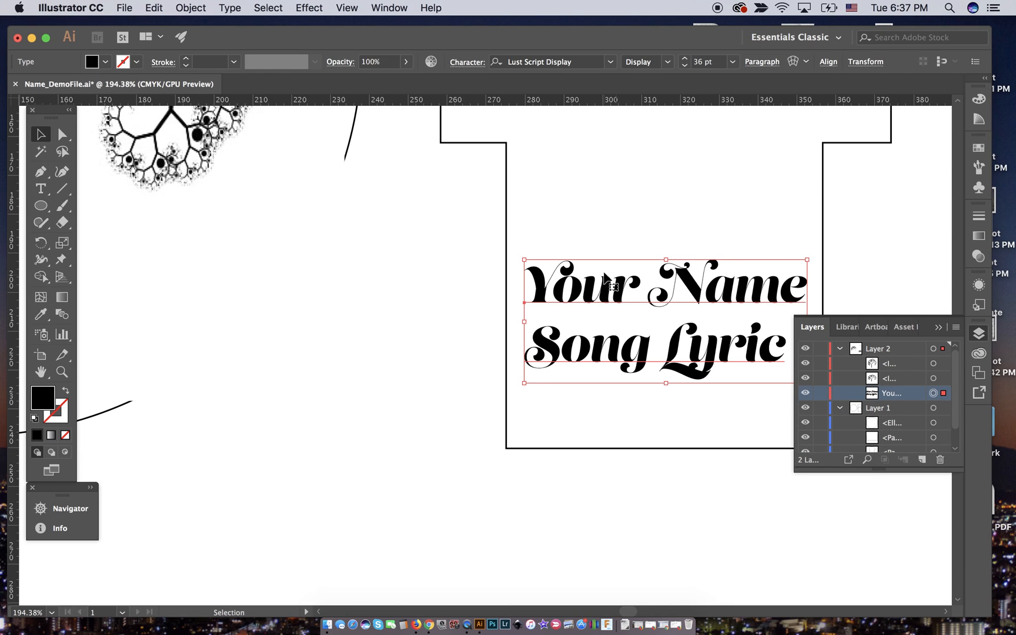
{"action": "scroll", "coordinate": [627, 292], "scroll_direction": "right", "scroll_amount": 3}
{"action": "scroll", "coordinate": [627, 293], "scroll_direction": "right", "scroll_amount": 3}
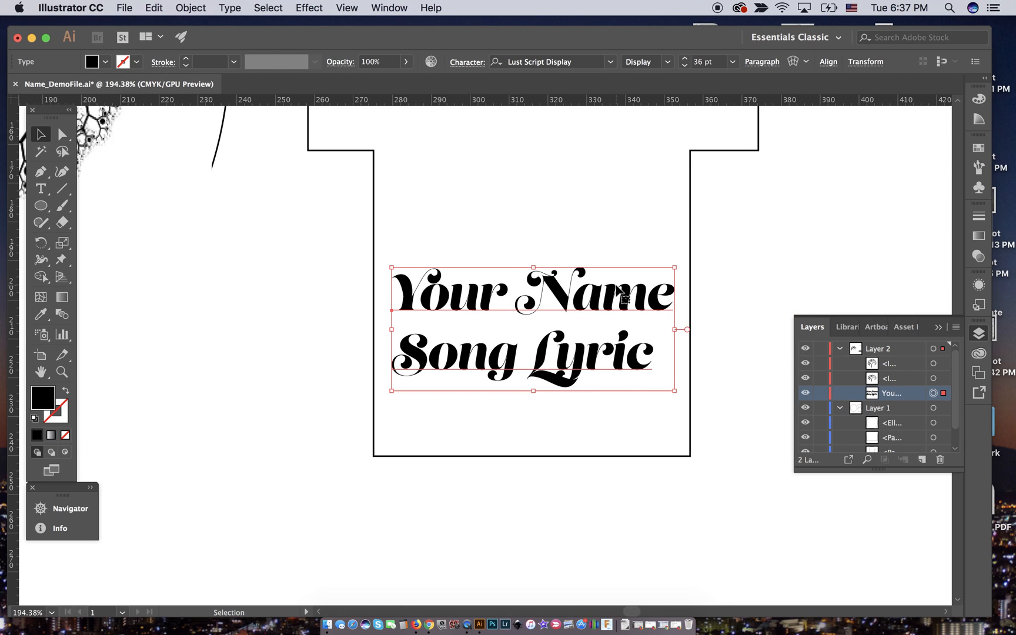
{"action": "left_click", "coordinate": [205, 9]}
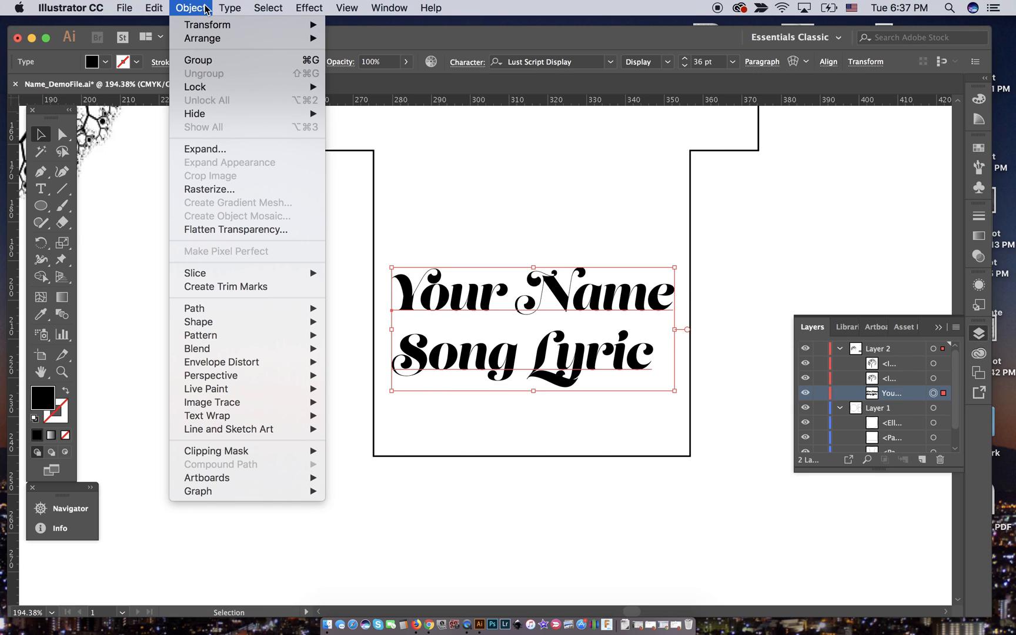
{"action": "left_click", "coordinate": [225, 189]}
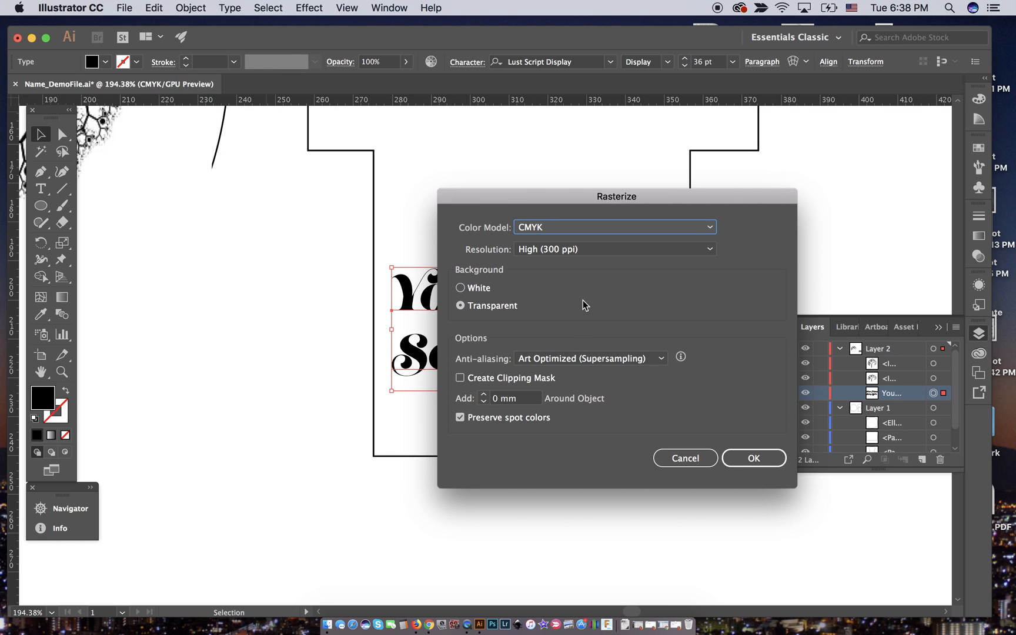
{"action": "left_click", "coordinate": [773, 458]}
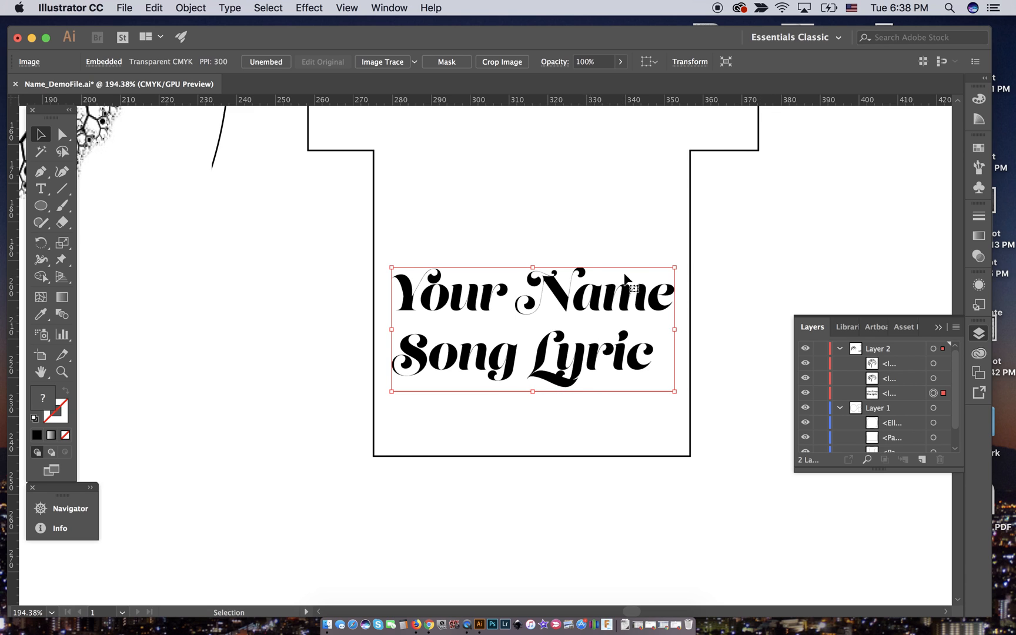
{"action": "left_click", "coordinate": [42, 189]}
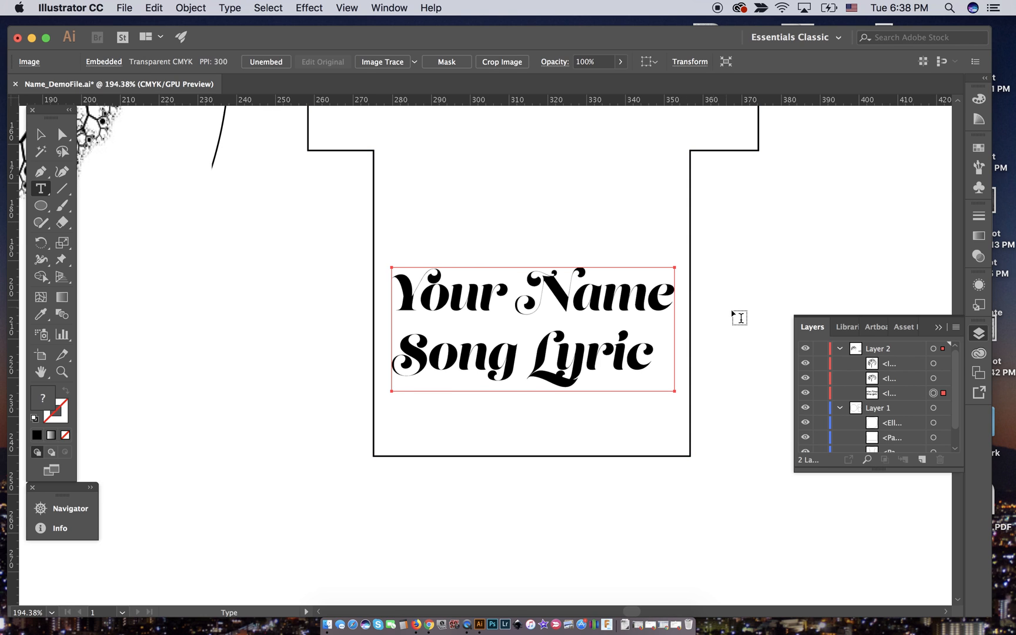
{"action": "scroll", "coordinate": [739, 318], "scroll_direction": "up", "scroll_amount": 5}
{"action": "scroll", "coordinate": [739, 318], "scroll_direction": "left", "scroll_amount": 8}
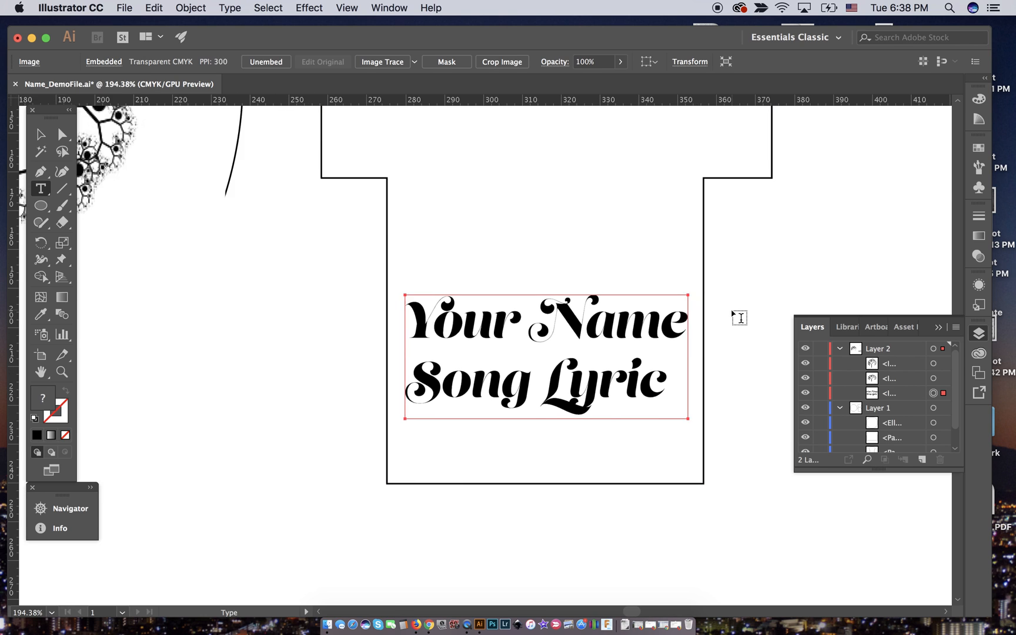
{"action": "scroll", "coordinate": [739, 317], "scroll_direction": "down", "scroll_amount": 5}
{"action": "scroll", "coordinate": [739, 318], "scroll_direction": "up", "scroll_amount": 3}
{"action": "scroll", "coordinate": [739, 317], "scroll_direction": "right", "scroll_amount": 5}
{"action": "scroll", "coordinate": [739, 318], "scroll_direction": "down", "scroll_amount": 6}
{"action": "scroll", "coordinate": [739, 318], "scroll_direction": "right", "scroll_amount": 2}
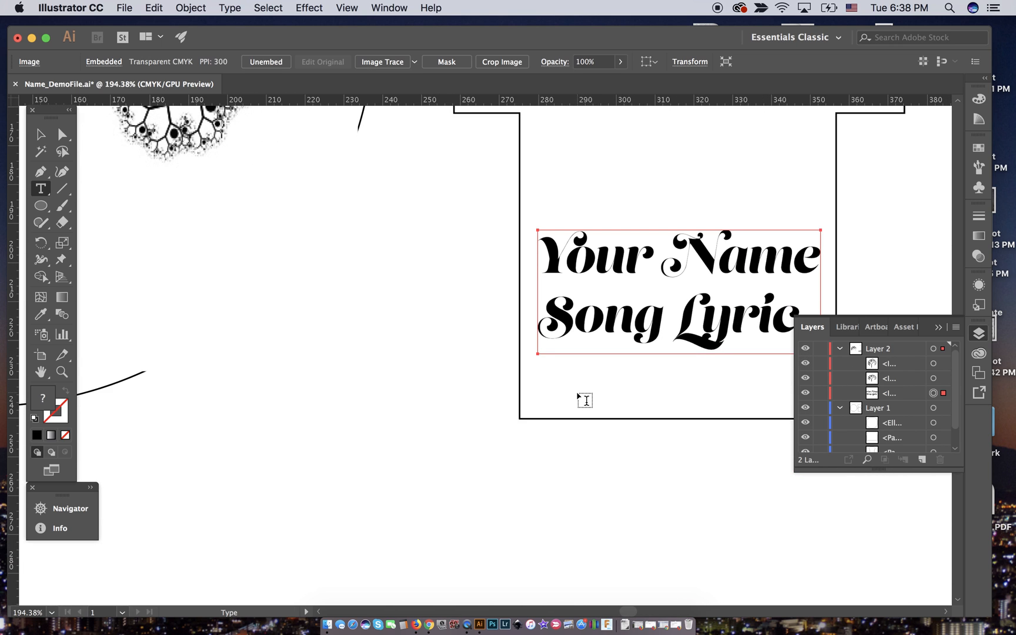
Collapse both layers and move Layer 1 above Layer 2 in the stacking order
{"action": "key", "text": "super+0"}
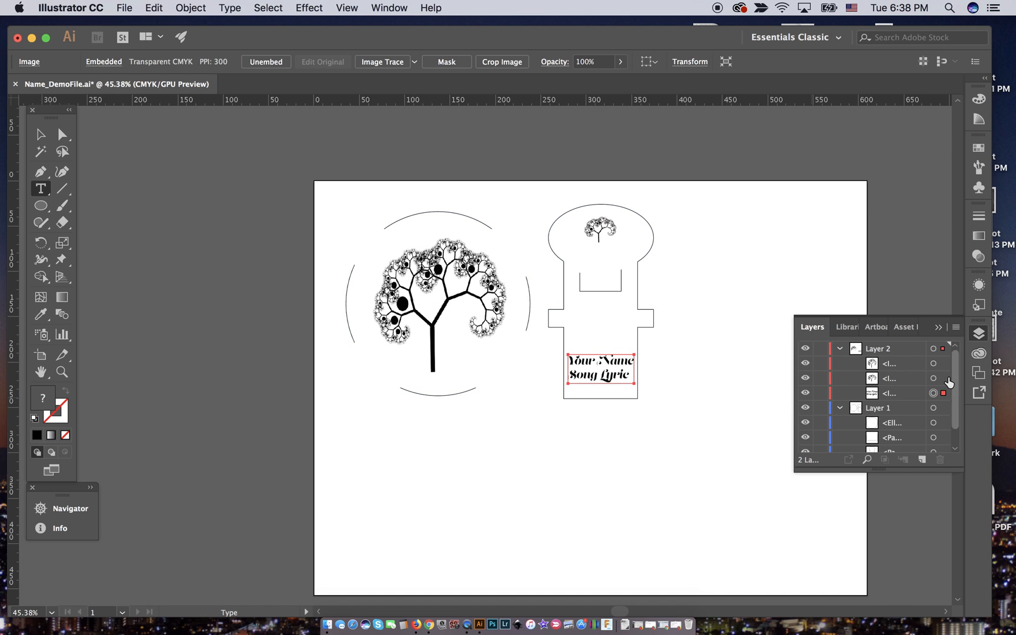
{"action": "left_click", "coordinate": [840, 408]}
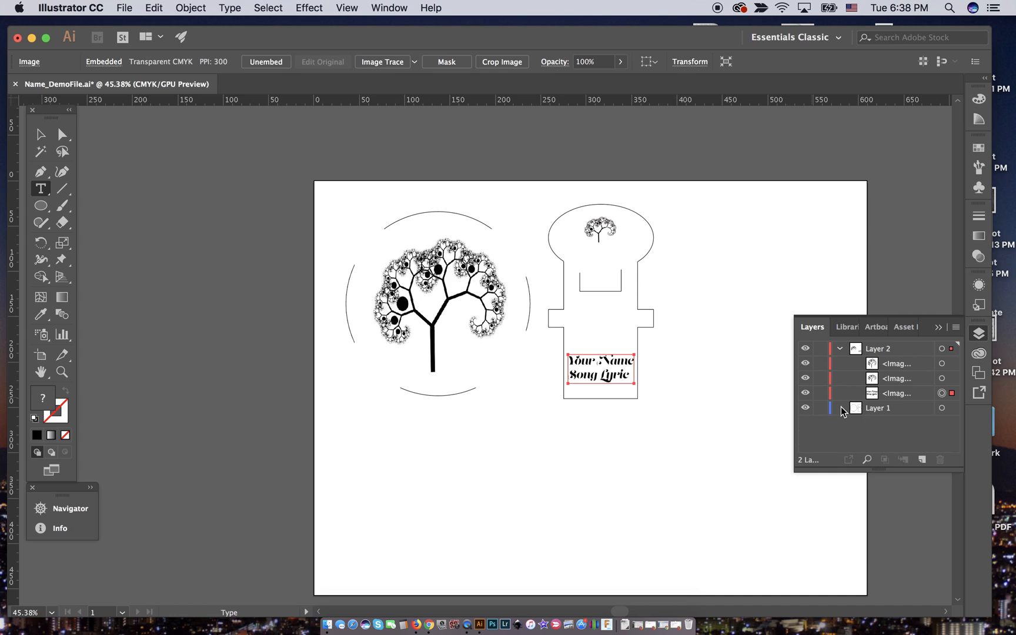
{"action": "left_click", "coordinate": [840, 348]}
{"action": "left_click_drag", "start_coordinate": [897, 365], "coordinate": [893, 342]}
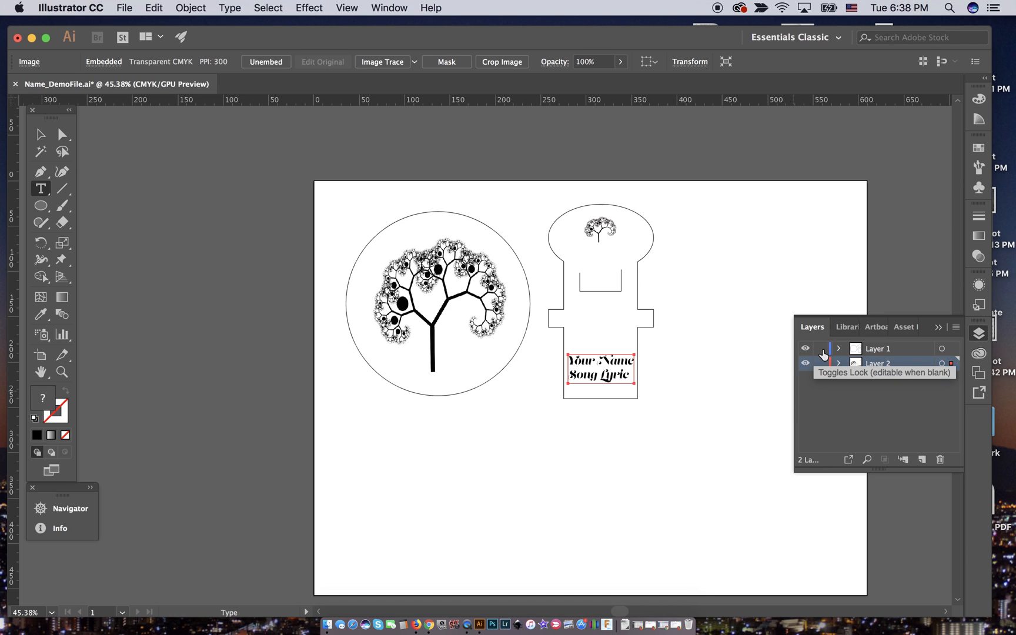
Select all the outline artwork on Layer 1, try a black fill on it, and set its fill to none
{"action": "left_click", "coordinate": [868, 349]}
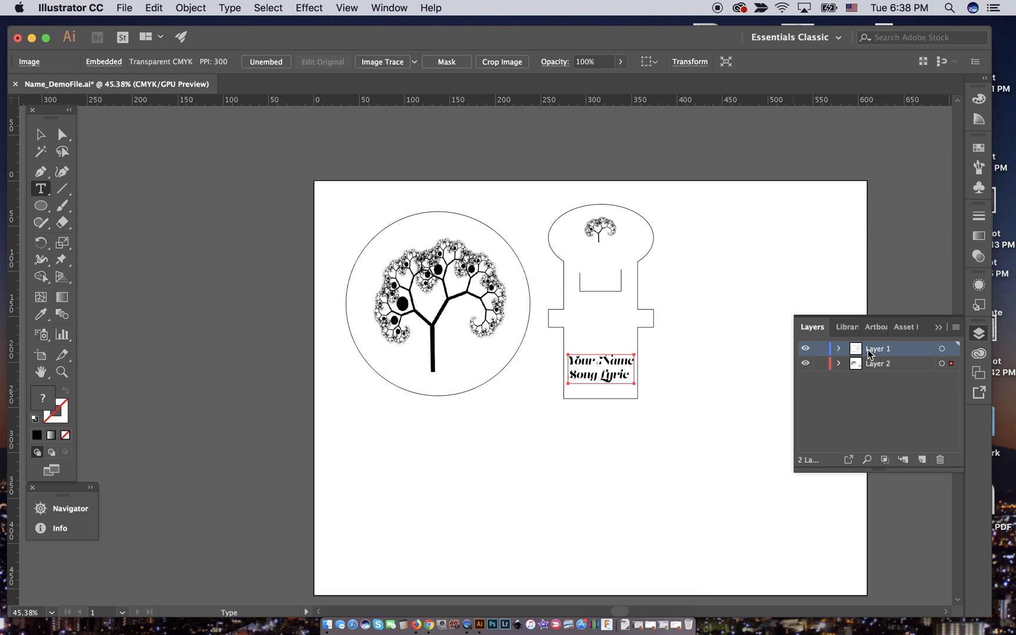
{"action": "left_click", "coordinate": [941, 349]}
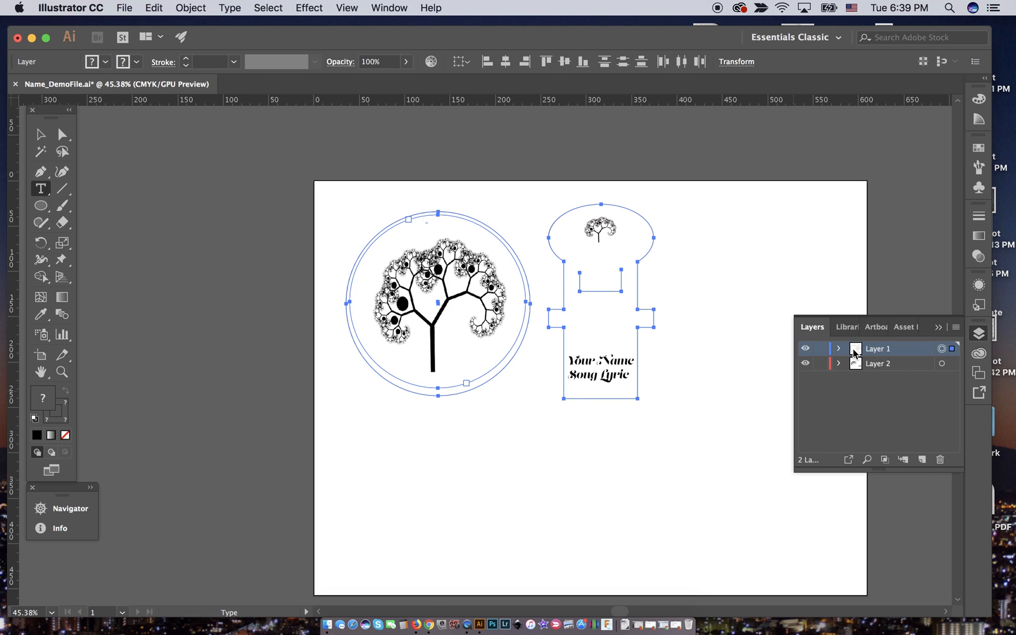
{"action": "left_click", "coordinate": [105, 62]}
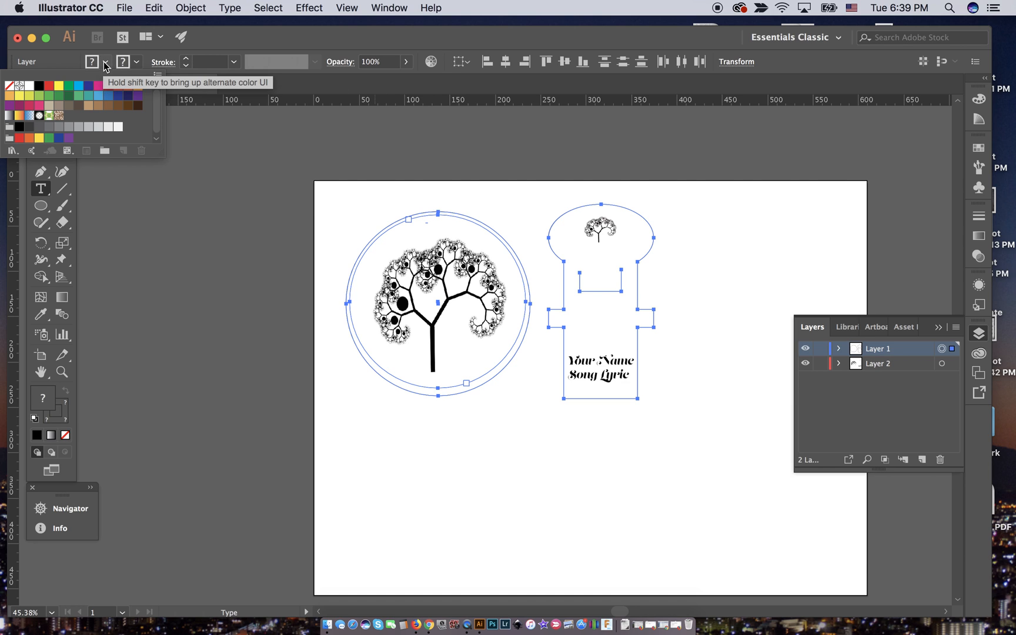
{"action": "left_click", "coordinate": [38, 86]}
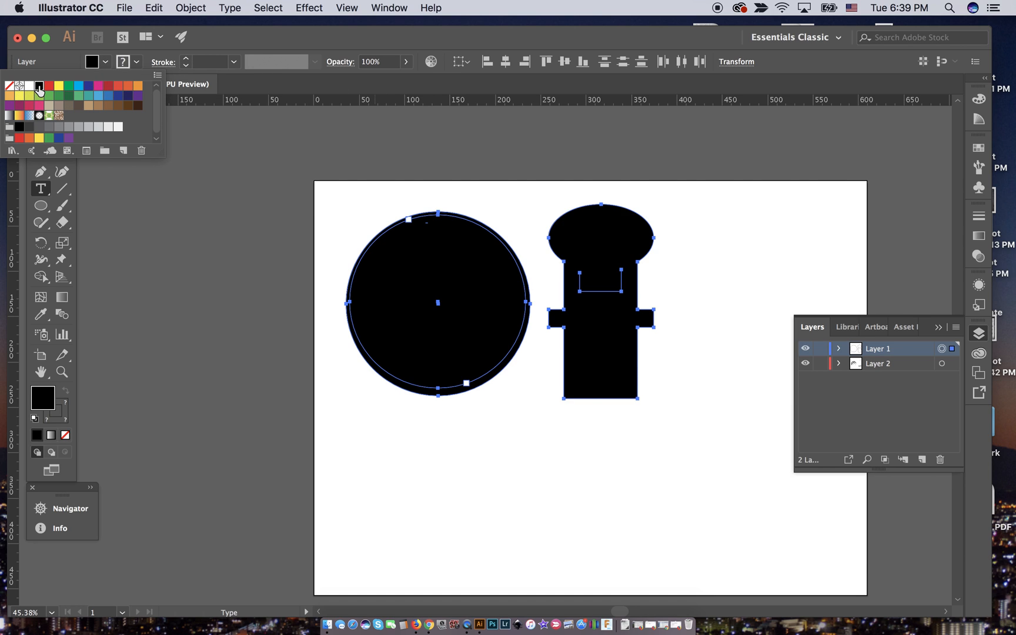
{"action": "left_click", "coordinate": [10, 86]}
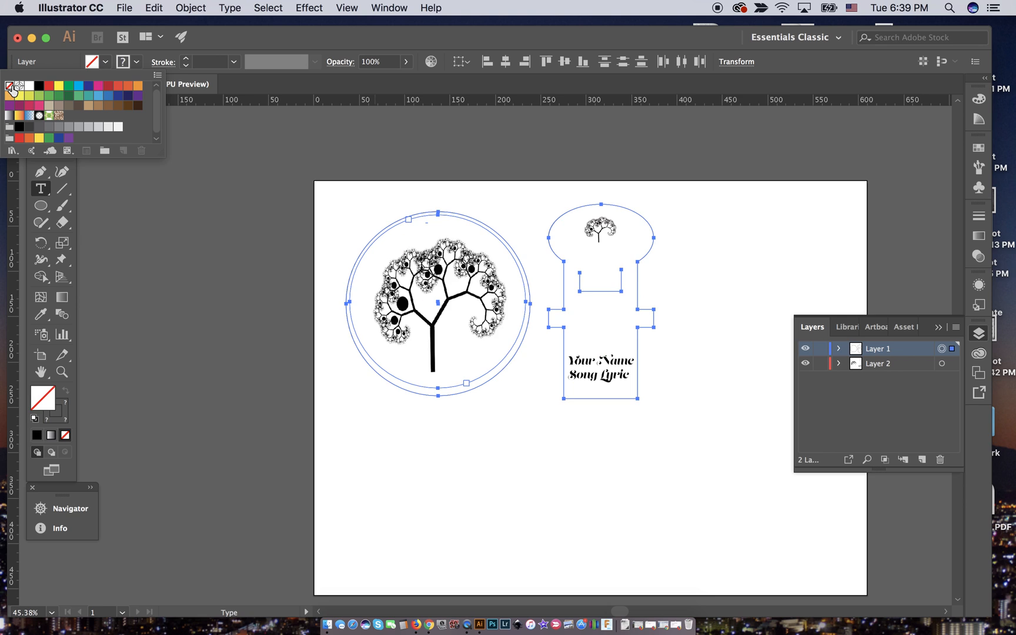
Give the Layer 1 outlines a black stroke with a weight of 0.003 mm and deselect them
{"action": "left_click", "coordinate": [137, 63]}
{"action": "left_click", "coordinate": [137, 62]}
{"action": "left_click", "coordinate": [39, 86]}
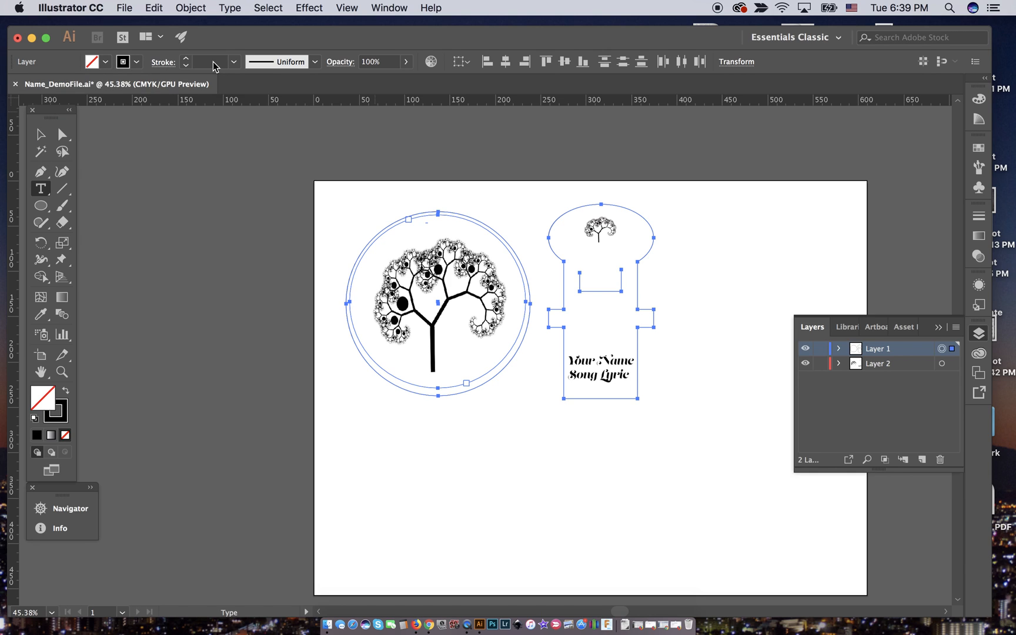
{"action": "left_click", "coordinate": [213, 62]}
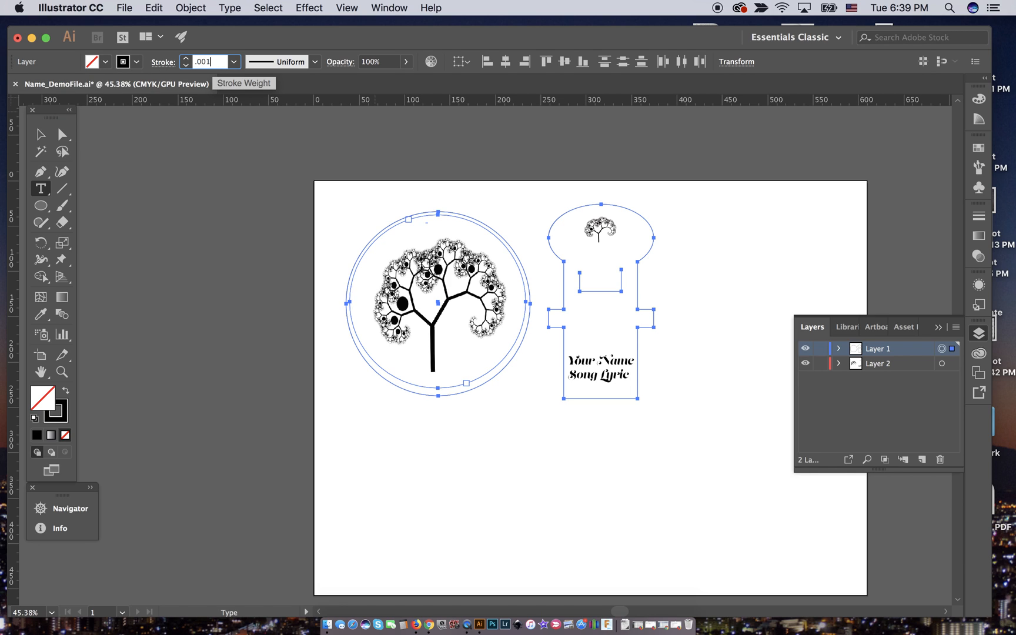
{"action": "type", "text": ".003"}
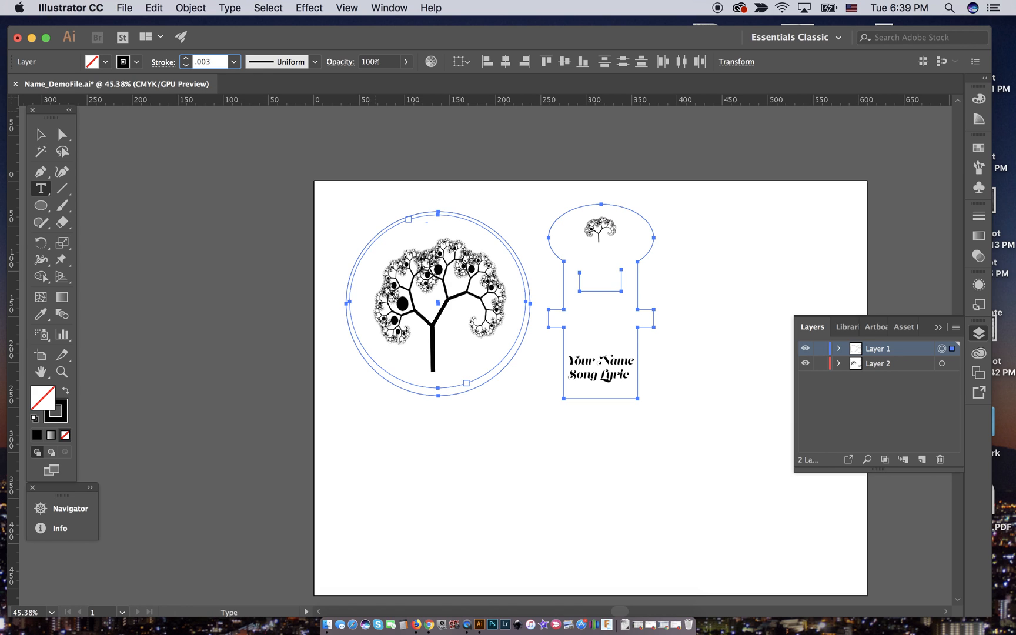
{"action": "key", "text": "Return"}
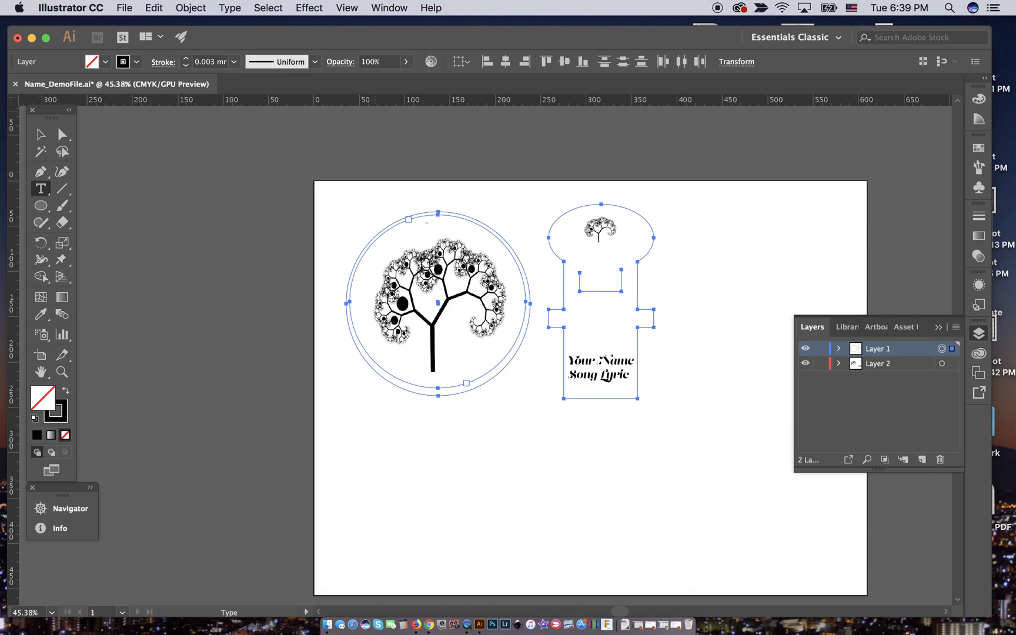
{"action": "left_click", "coordinate": [492, 420]}
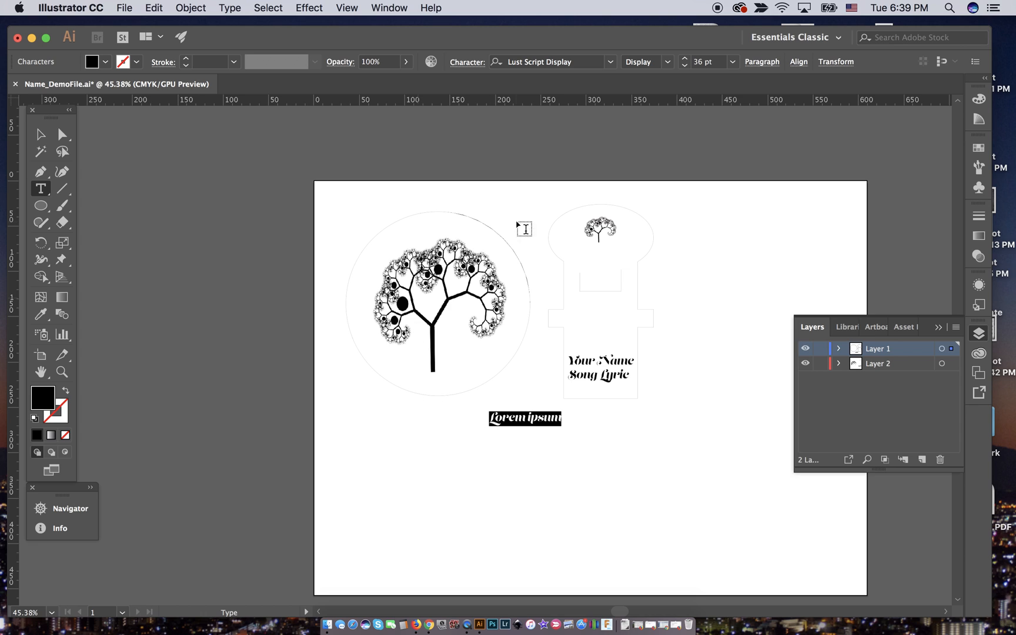
Delete the stray Lorem ipsum placeholder text below the two shapes and leave nothing selected
{"action": "key", "text": "BackSpace"}
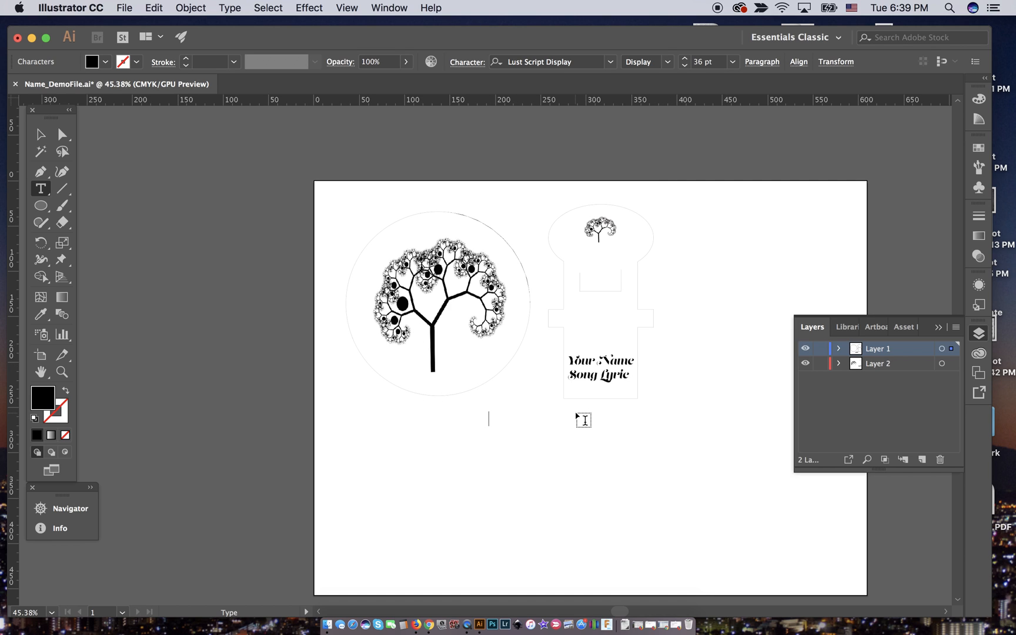
{"action": "left_click", "coordinate": [41, 134]}
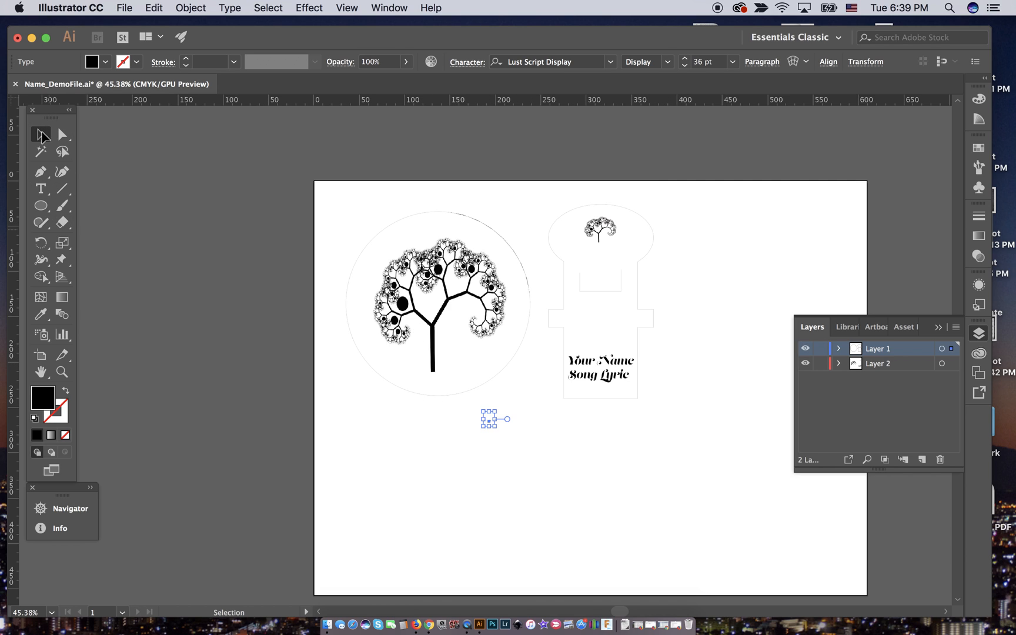
{"action": "left_click", "coordinate": [477, 435]}
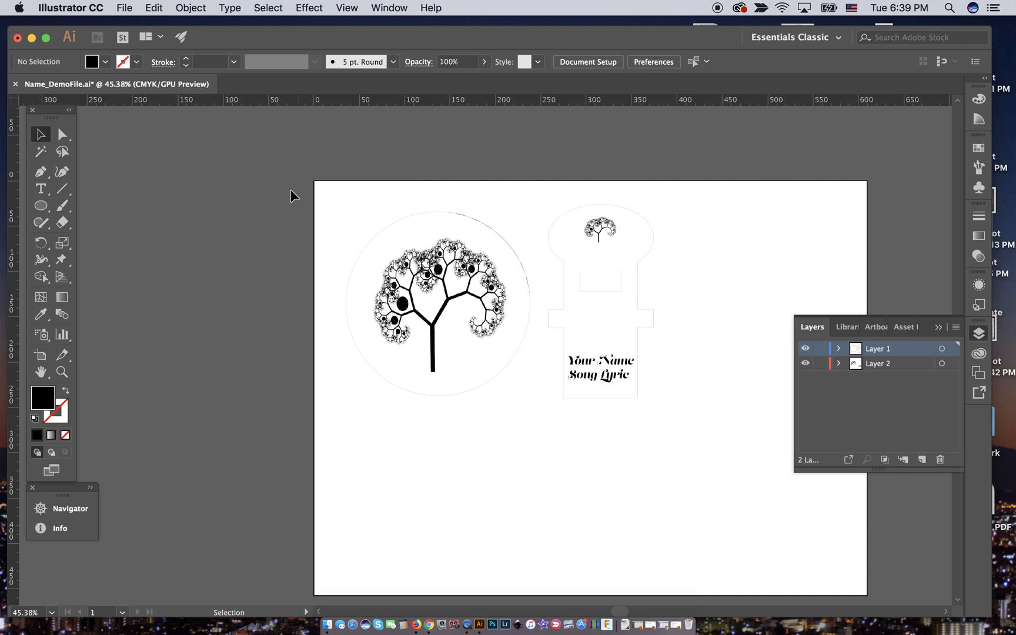
Move the circle together with its tree artwork into the artboard's upper-left corner and nudge it close to the edges
{"action": "left_click_drag", "start_coordinate": [291, 185], "coordinate": [539, 425]}
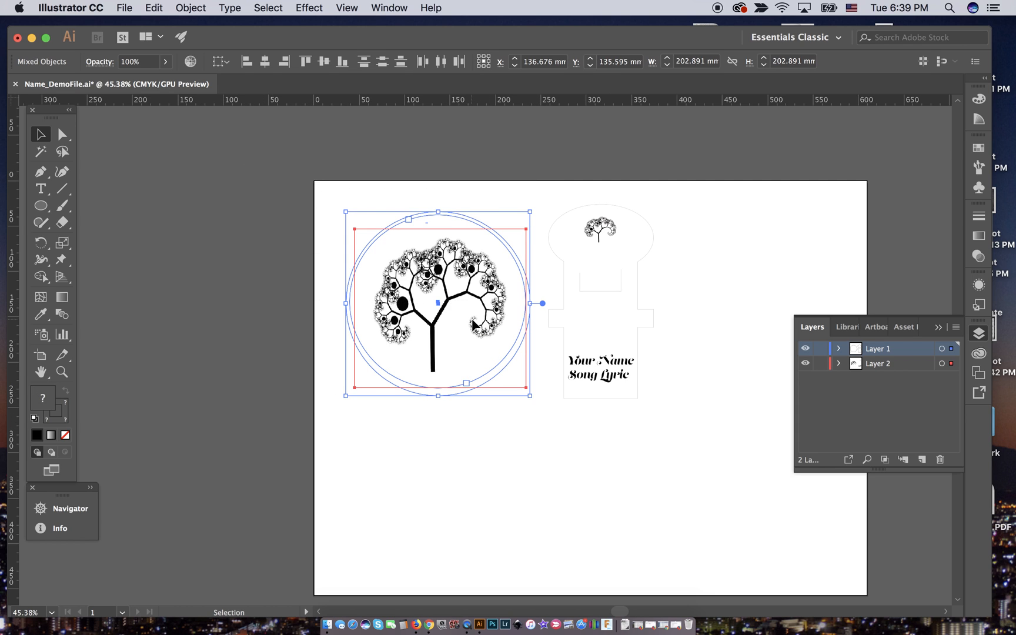
{"action": "left_click_drag", "start_coordinate": [482, 338], "coordinate": [446, 292]}
{"action": "key", "text": "Up"}
{"action": "key", "text": "Up"}
{"action": "key", "text": "Up"}
{"action": "key", "text": "Up"}
{"action": "key", "text": "Up"}
{"action": "key", "text": "Up"}
{"action": "key", "text": "Up"}
{"action": "key", "text": "Up"}
{"action": "key", "text": "Up"}
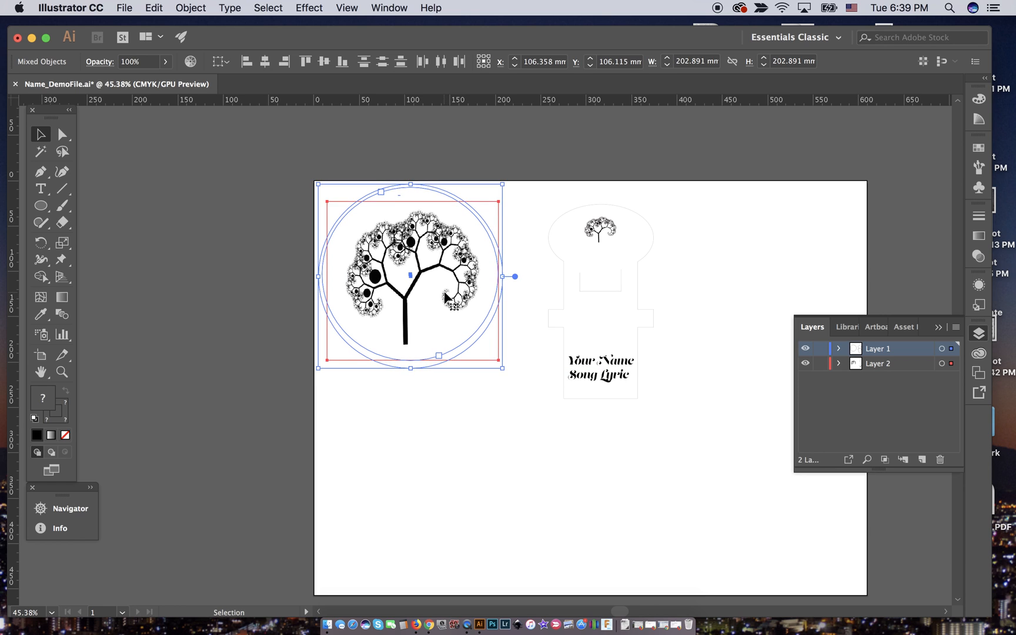
{"action": "key", "text": "Left"}
{"action": "key", "text": "Left"}
{"action": "key", "text": "Left"}
{"action": "key", "text": "Left"}
{"action": "key", "text": "Down"}
{"action": "key", "text": "Down"}
{"action": "key", "text": "Down"}
{"action": "key", "text": "Down"}
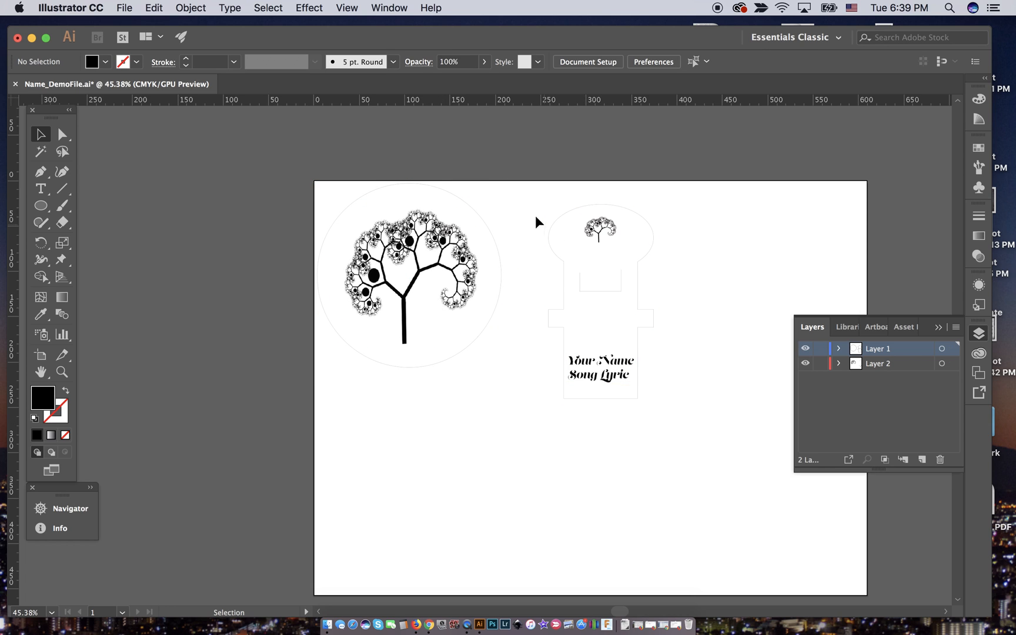
Rotate the stand shape with its small tree and text 90° counterclockwise and place it right of the circle along the artboard's top edge
{"action": "left_click_drag", "start_coordinate": [561, 233], "coordinate": [689, 442]}
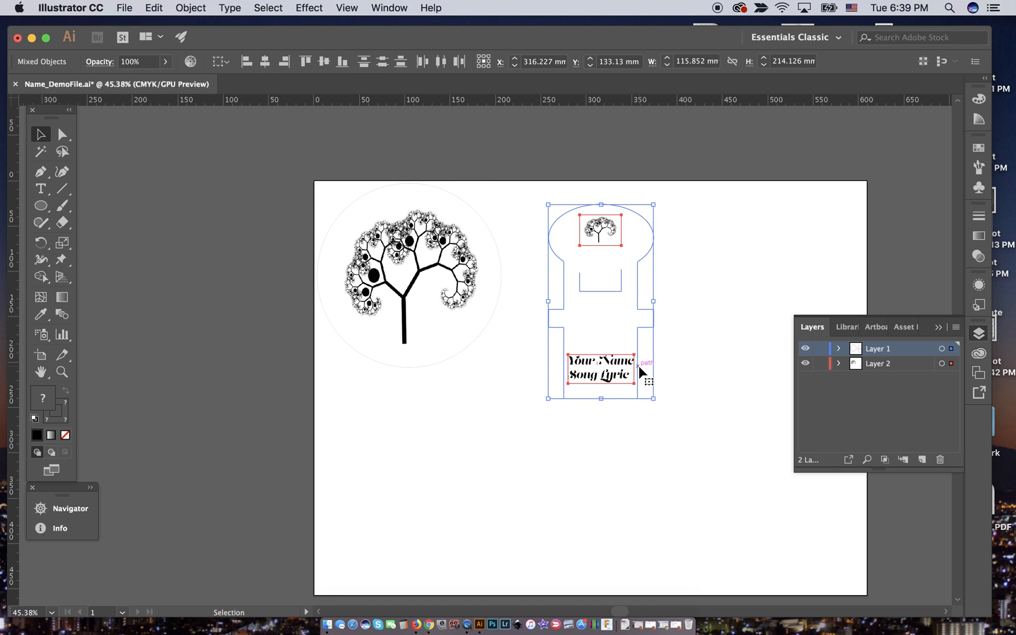
{"action": "left_click_drag", "start_coordinate": [638, 367], "coordinate": [406, 535]}
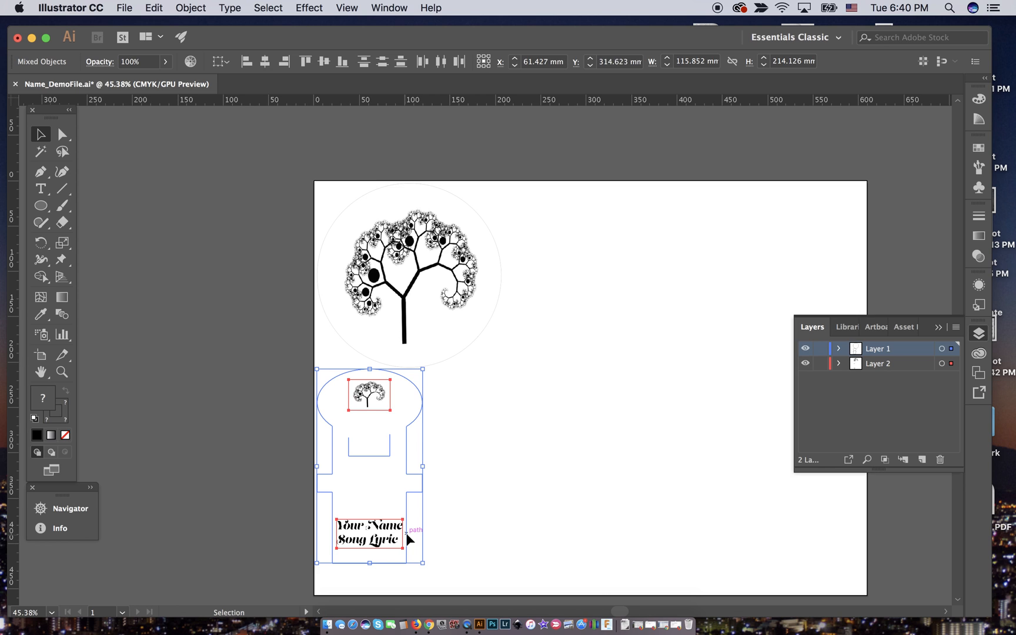
{"action": "left_click_drag", "start_coordinate": [408, 493], "coordinate": [593, 307]}
{"action": "left_click_drag", "start_coordinate": [614, 383], "coordinate": [712, 196]}
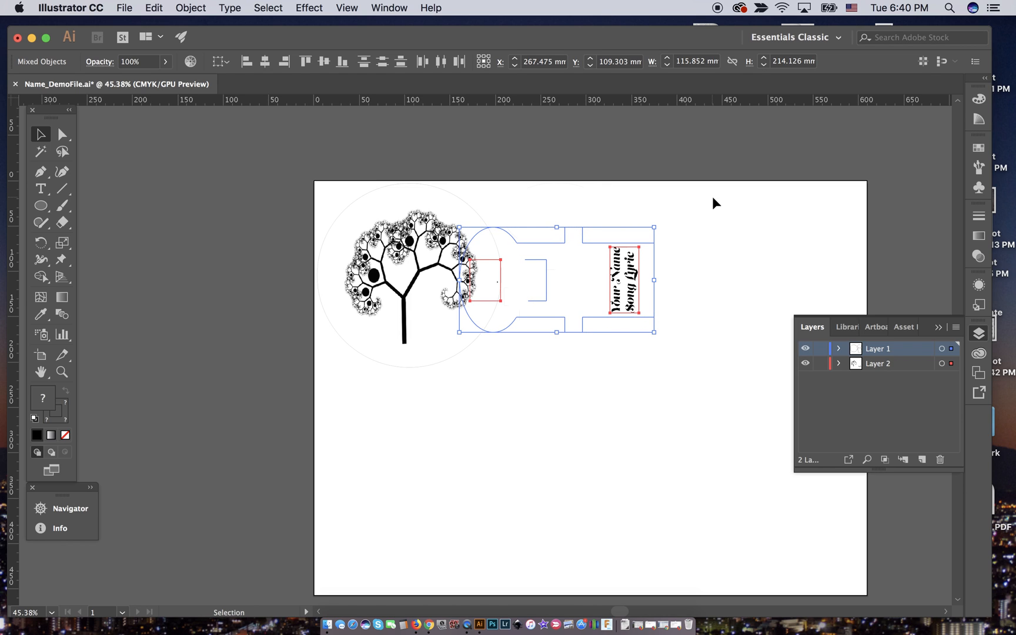
{"action": "left_click_drag", "start_coordinate": [644, 245], "coordinate": [682, 202]}
Deselect the rearranged artwork and save the changes to Name_DemoFile.ai
{"action": "left_click", "coordinate": [676, 317]}
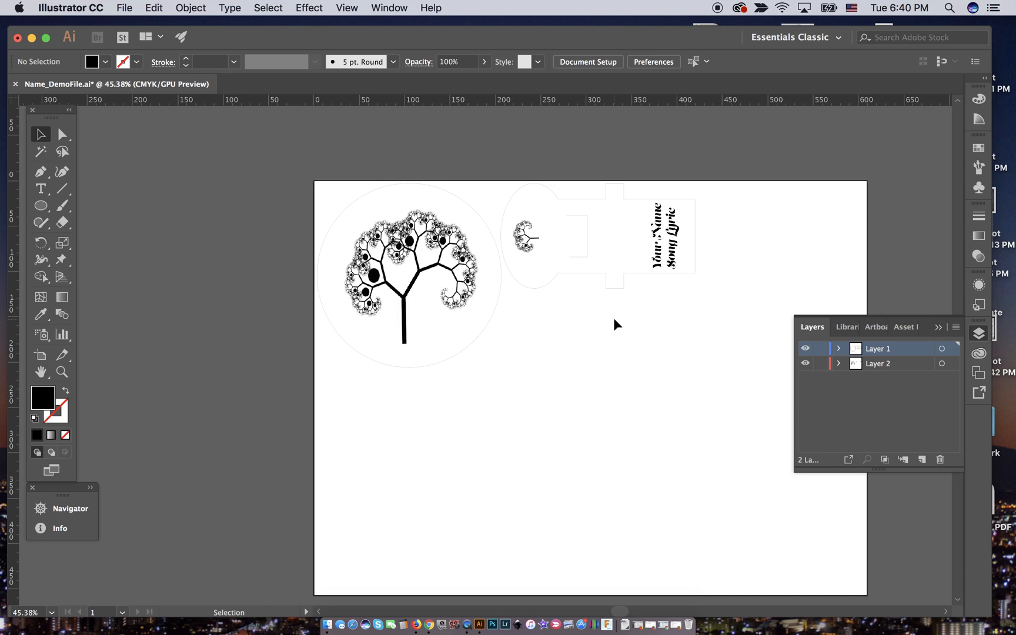
{"action": "key", "text": "a"}
{"action": "key", "text": "super+s"}
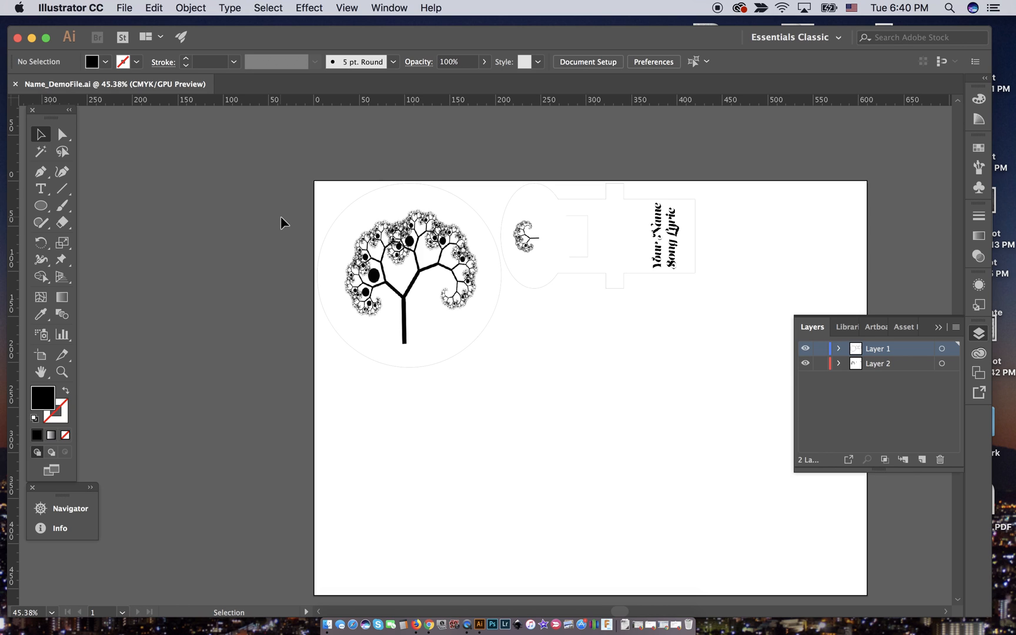